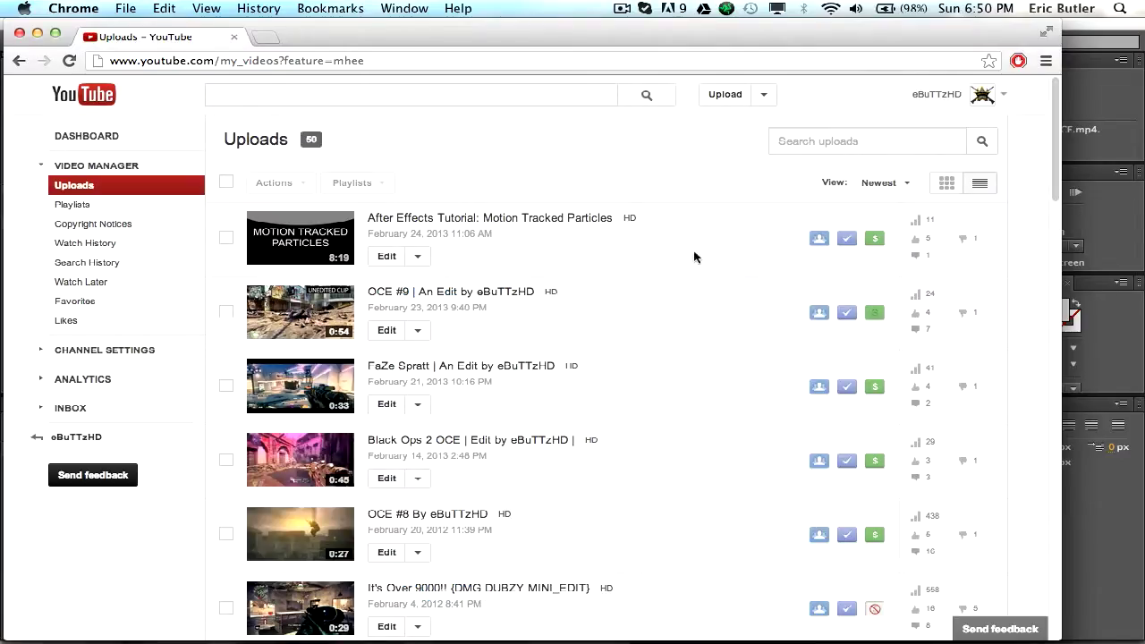
# Step: Open the OCE #9 edit by eBuTTzHD, pause it and mute the sound
pyautogui.click(507, 293)
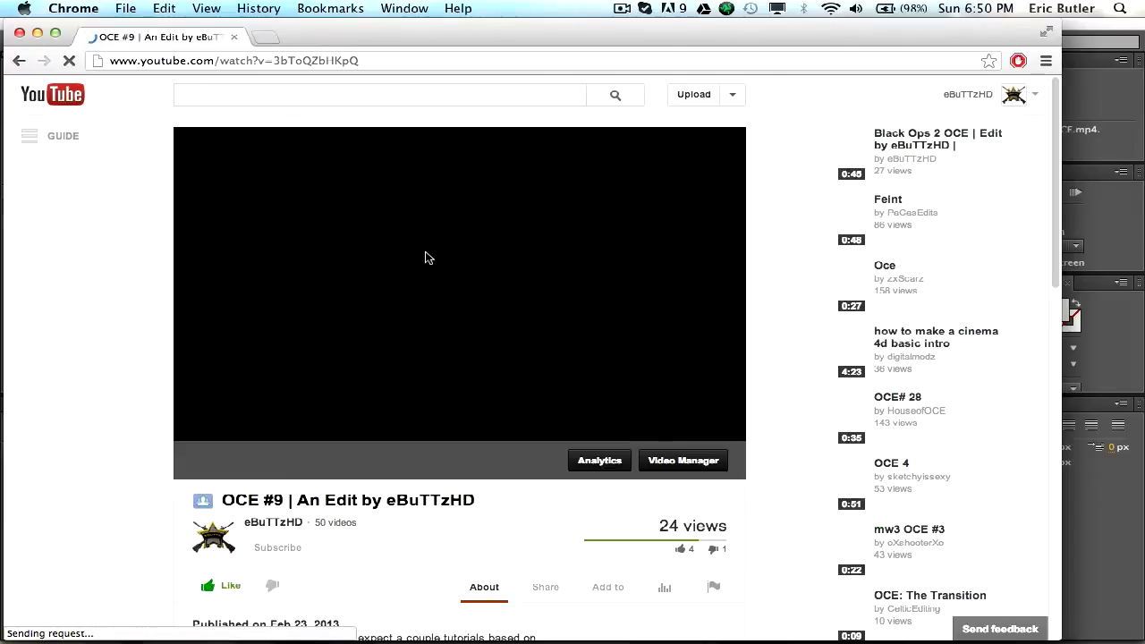
pyautogui.click(552, 219)
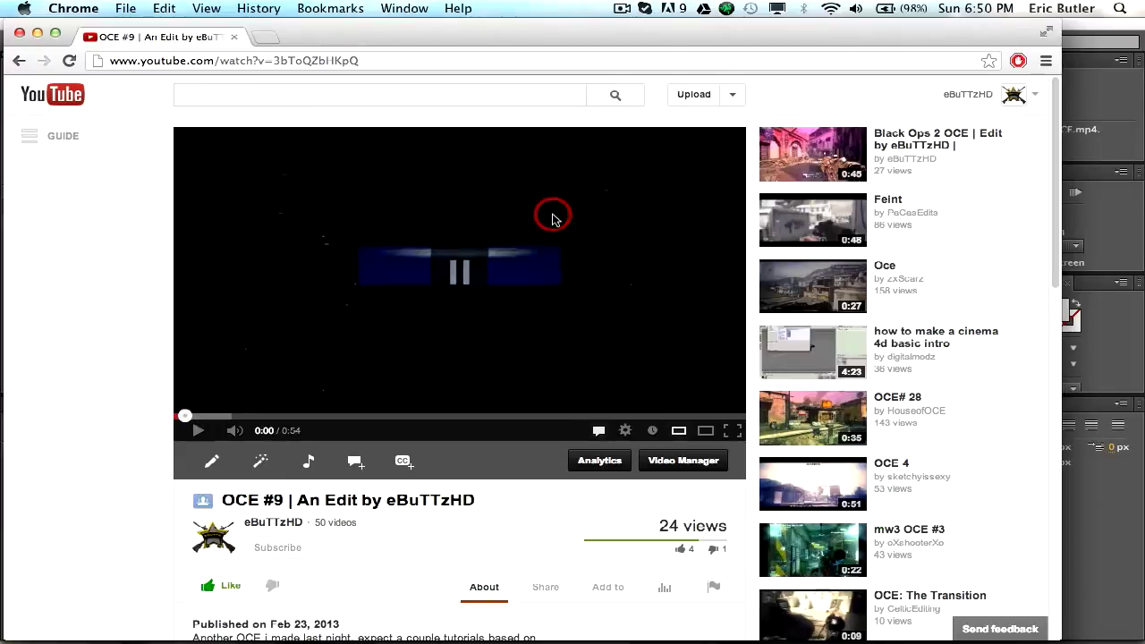
pyautogui.click(233, 431)
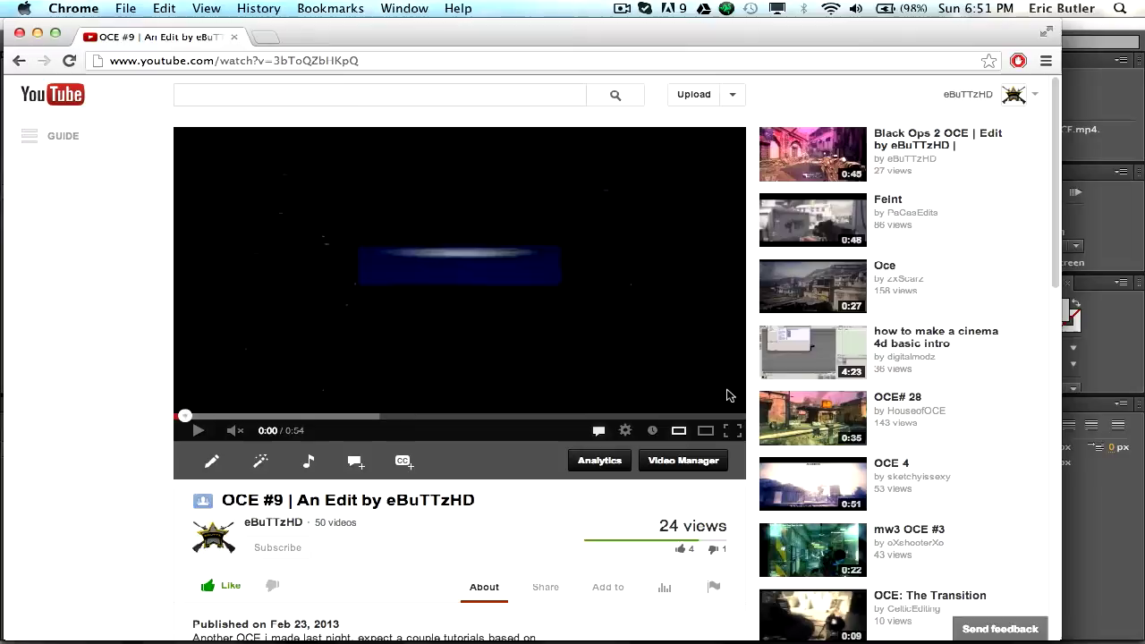
# Step: Play the edit from 0:47 to the end, then return to the YouTube home page
pyautogui.click(675, 416)
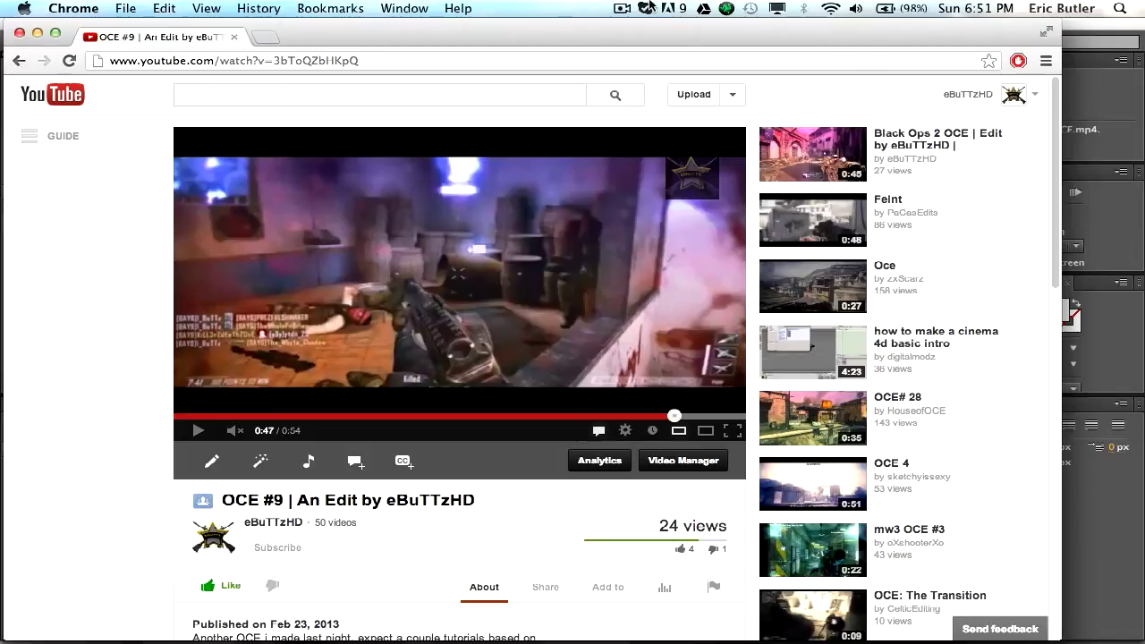
pyautogui.click(508, 277)
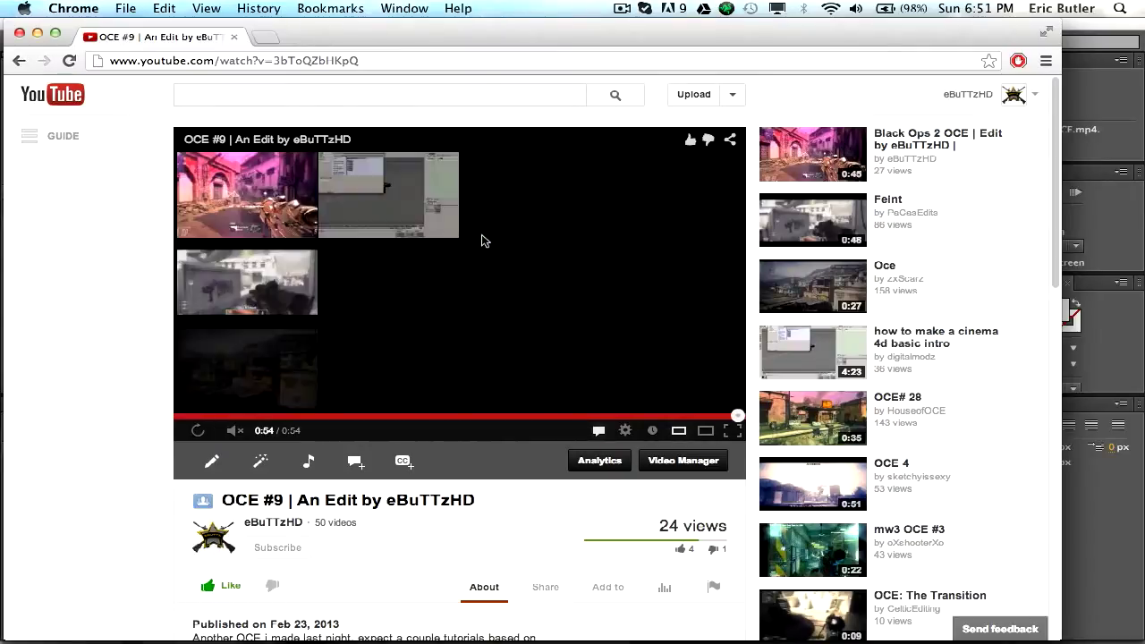
pyautogui.click(80, 106)
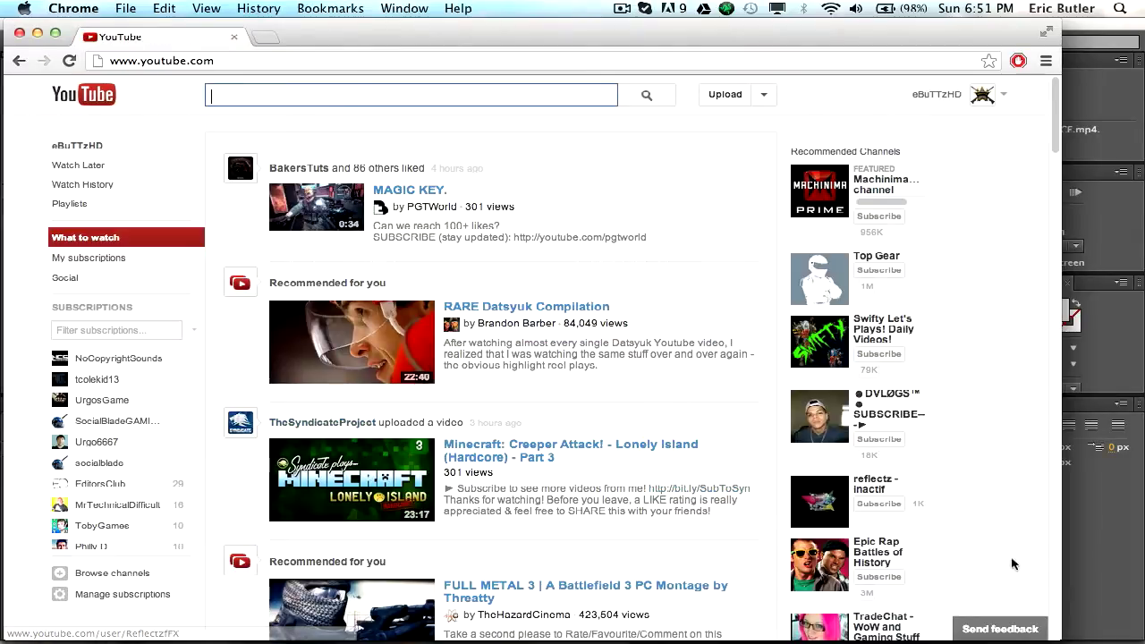
# Step: Switch to After Effects and preview the Shotgun OCE footage around 20 seconds
pyautogui.click(1113, 578)
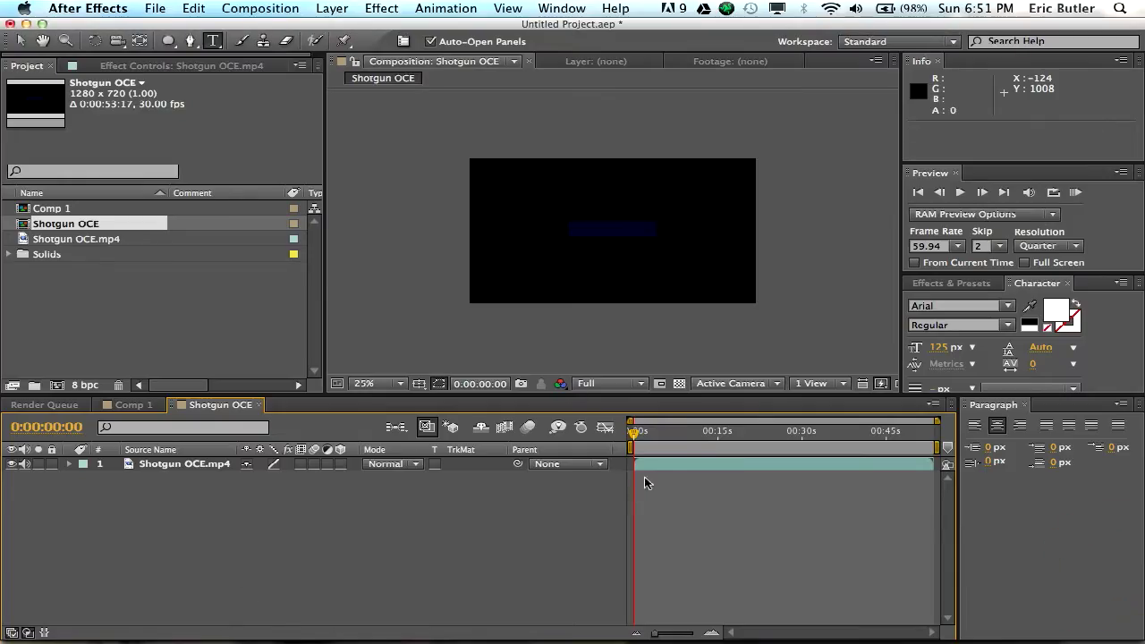
pyautogui.moveTo(684, 452); pyautogui.dragTo(750, 433)
pyautogui.click(125, 310)
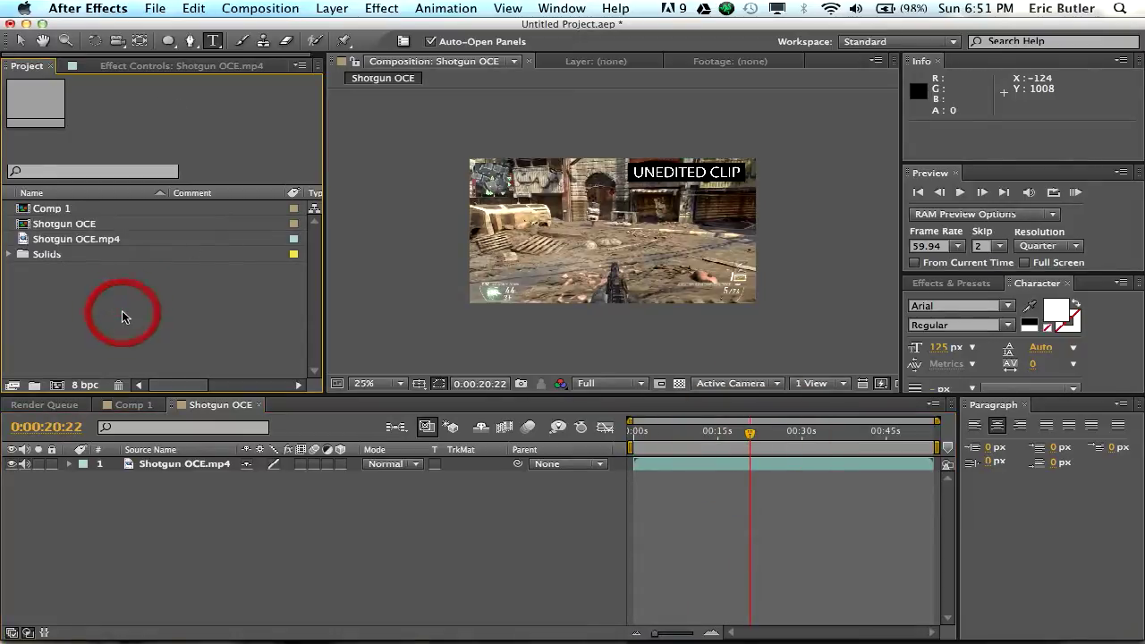
# Step: Import Poko – M40 Airborne Triple Showdown.mp4 from Cod 4 > Killfeeds and make a composition from it
pyautogui.doubleClick(125, 316)
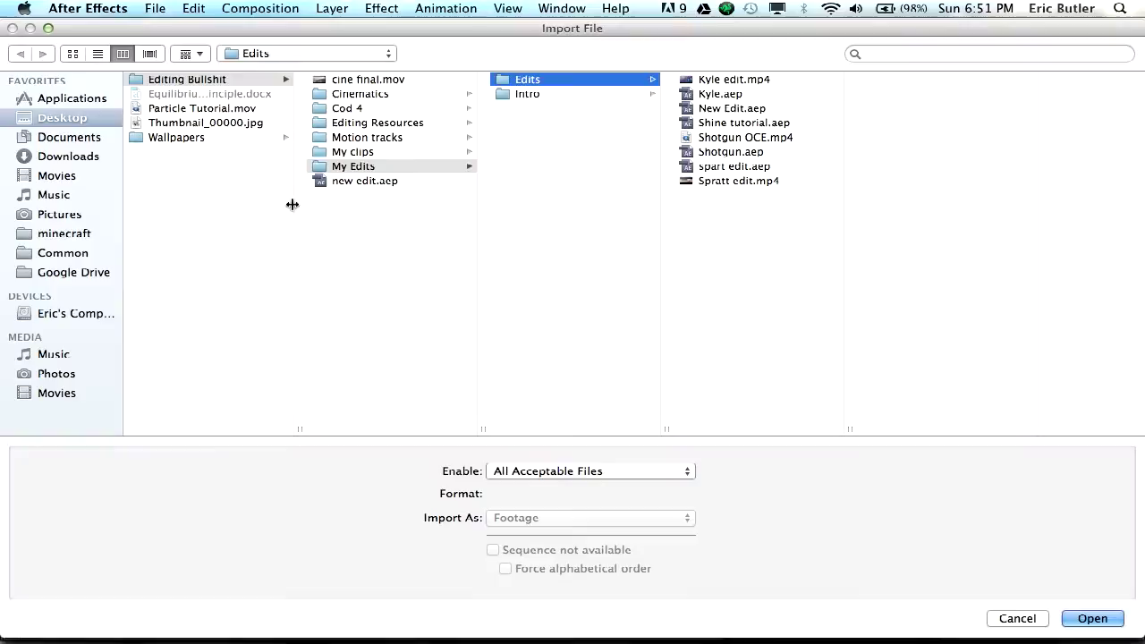
pyautogui.click(377, 94)
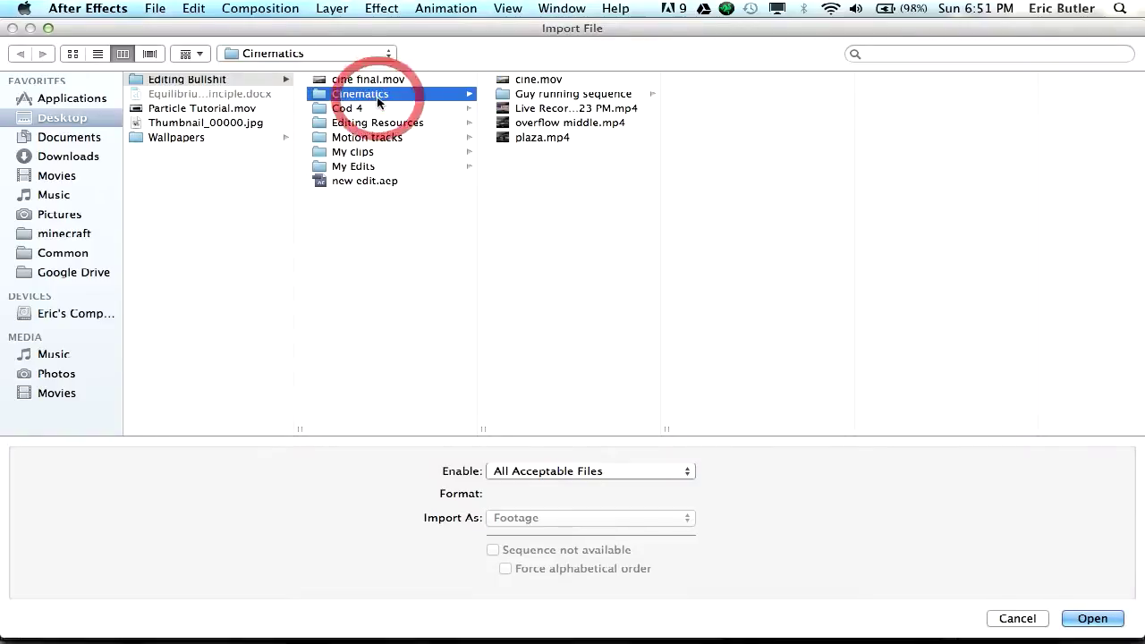
pyautogui.click(381, 108)
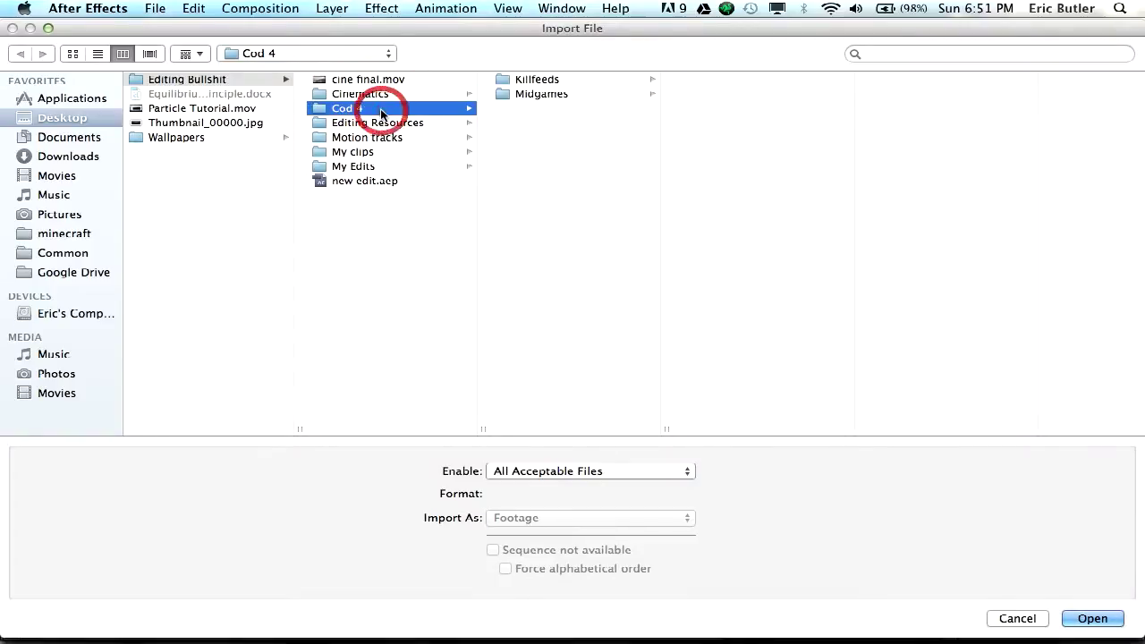
pyautogui.click(523, 79)
pyautogui.click(762, 111)
pyautogui.click(1092, 618)
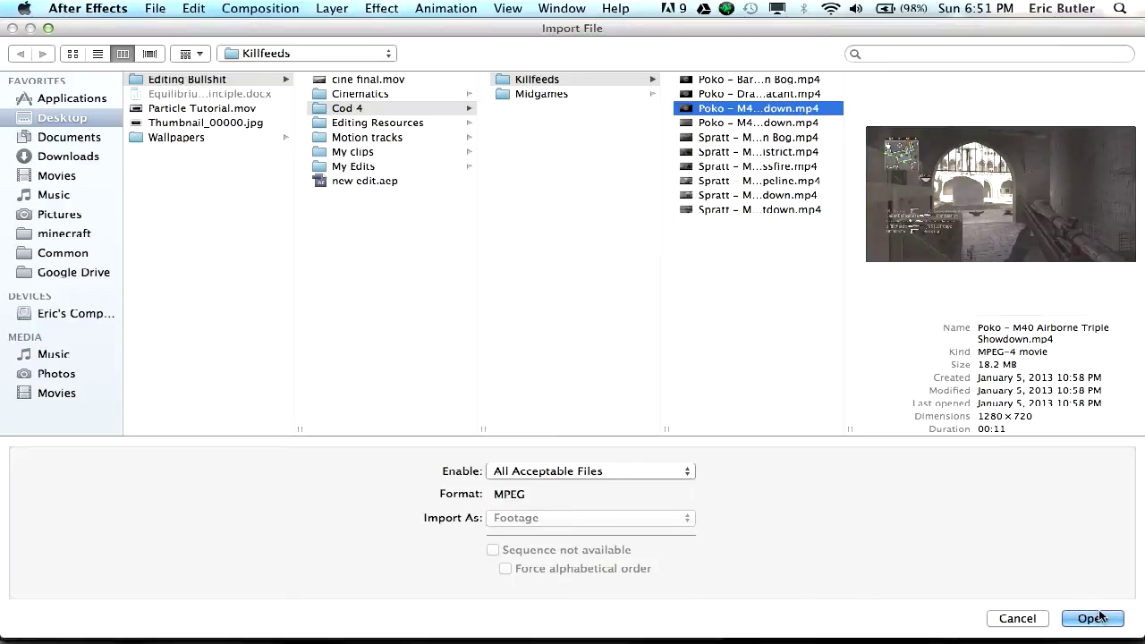
pyautogui.moveTo(81, 224); pyautogui.dragTo(55, 385)
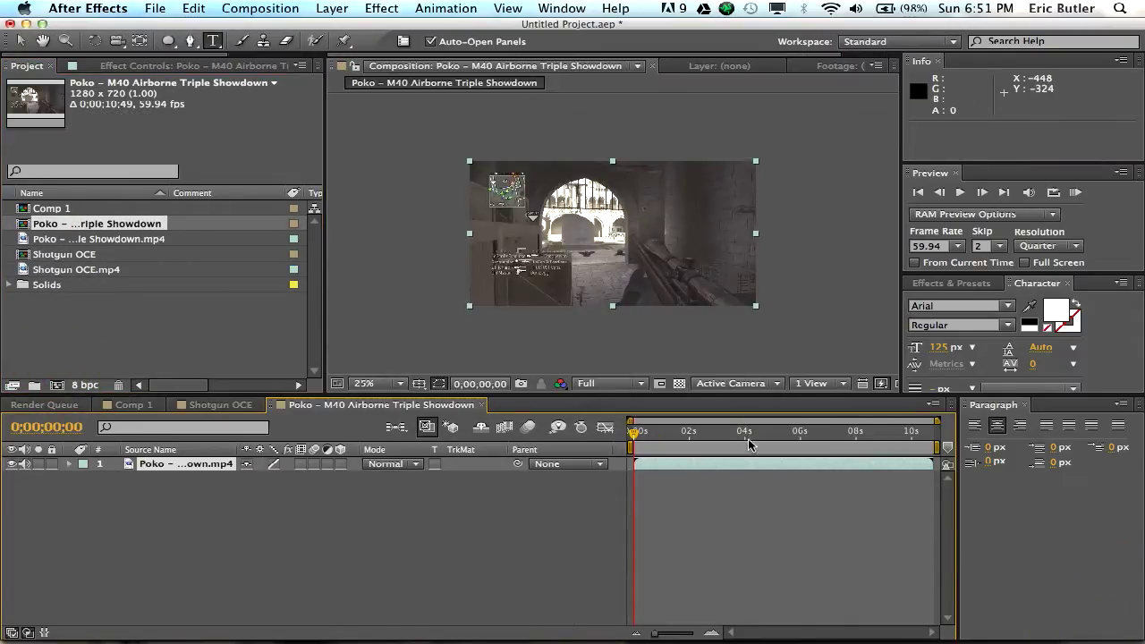
# Step: Fit the Poko composition in the viewer, scrub to 0;00;07;28, and close the Paragraph panel
pyautogui.moveTo(750, 445); pyautogui.dragTo(780, 439)
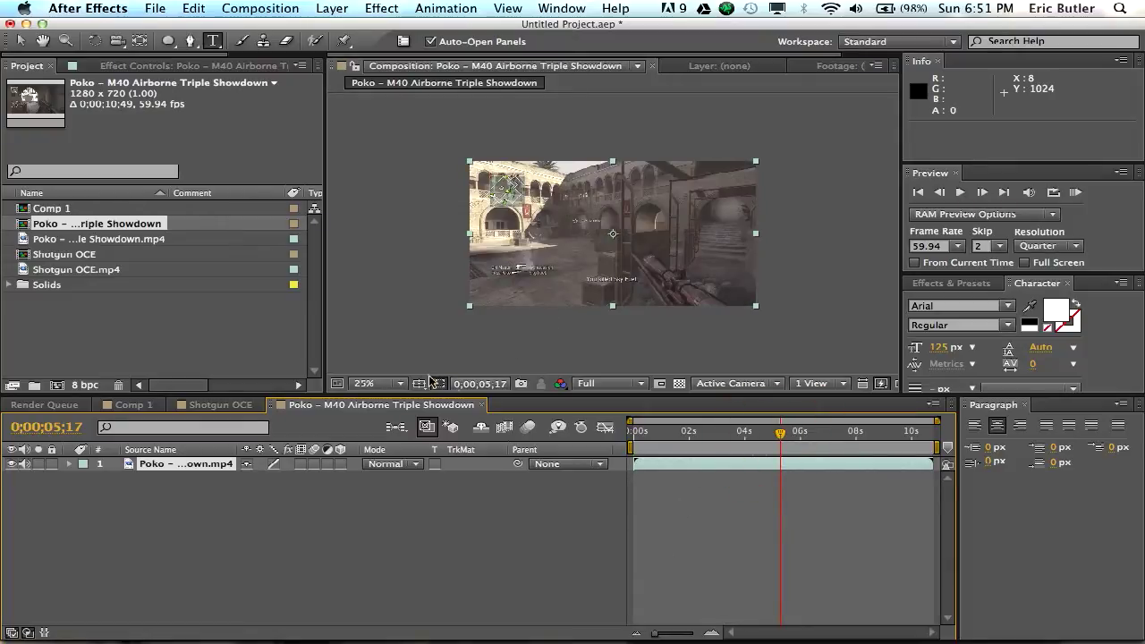
pyautogui.click(389, 383)
pyautogui.click(399, 384)
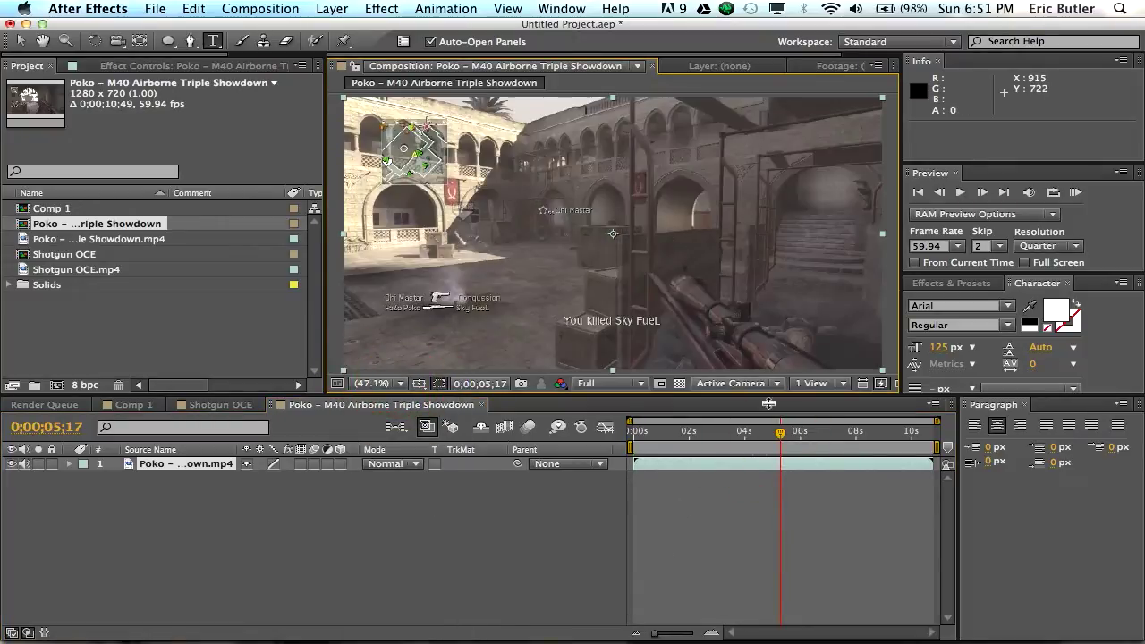
pyautogui.moveTo(836, 439); pyautogui.dragTo(786, 448)
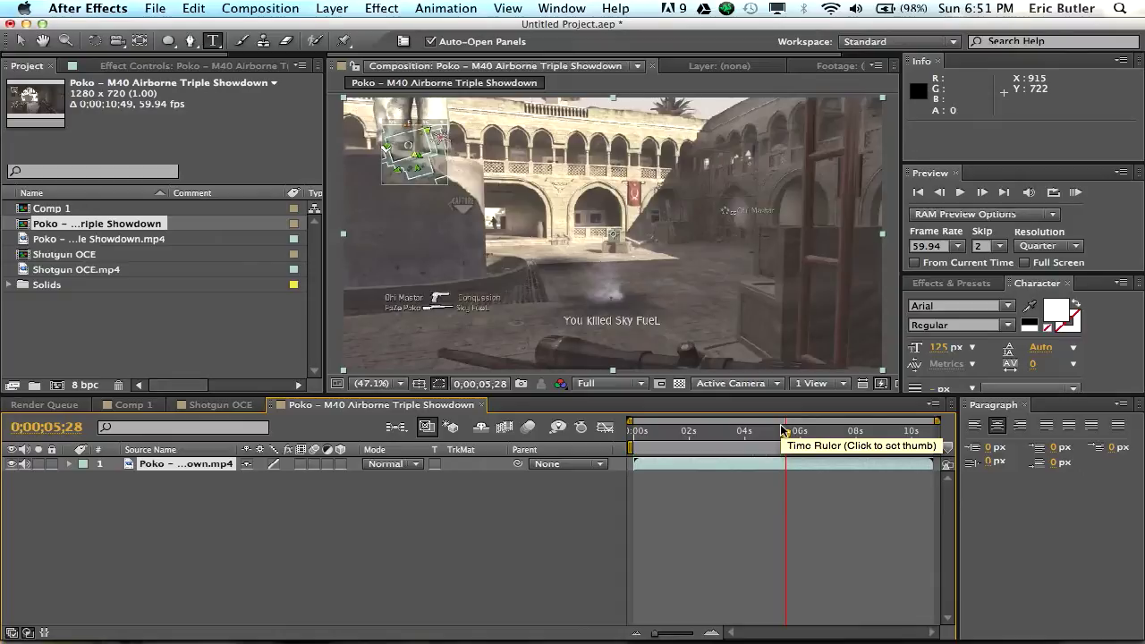
pyautogui.moveTo(783, 431); pyautogui.dragTo(841, 432)
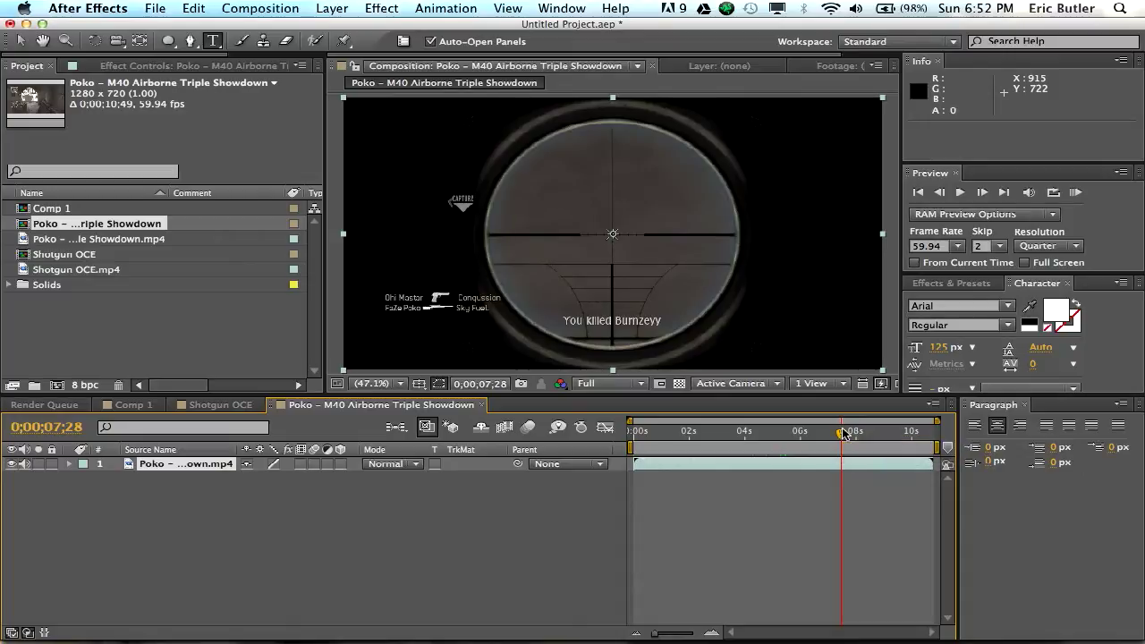
pyautogui.click(1025, 405)
pyautogui.click(302, 511)
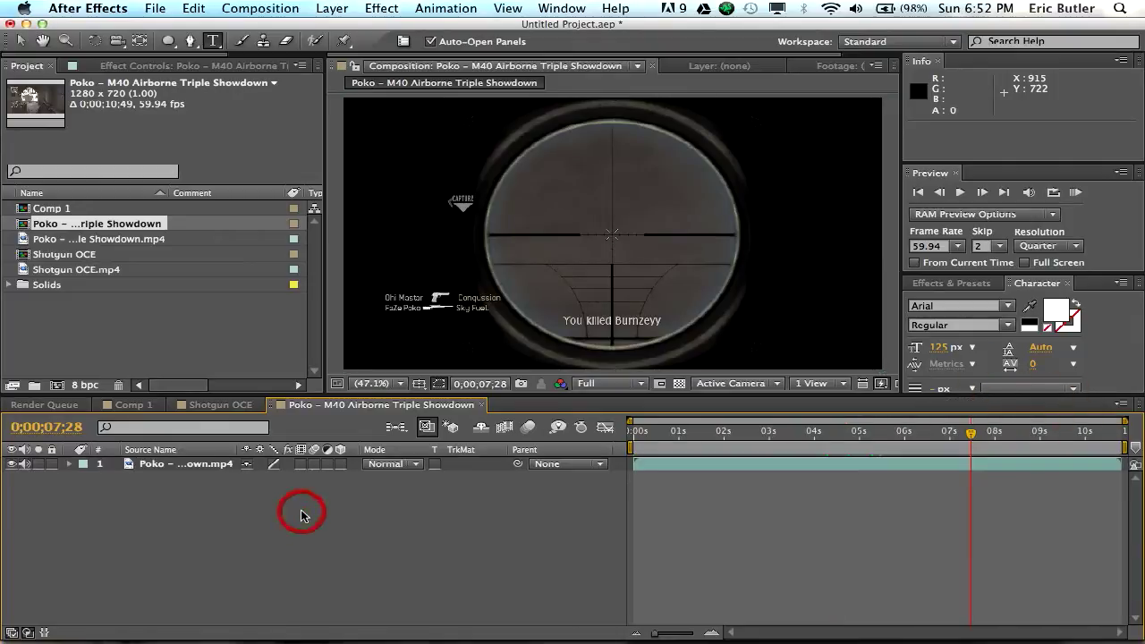
# Step: Give the Poko layer's Position an unfinished wiggle(3, expression and dismiss the warning
pyautogui.click(332, 9)
pyautogui.click(146, 588)
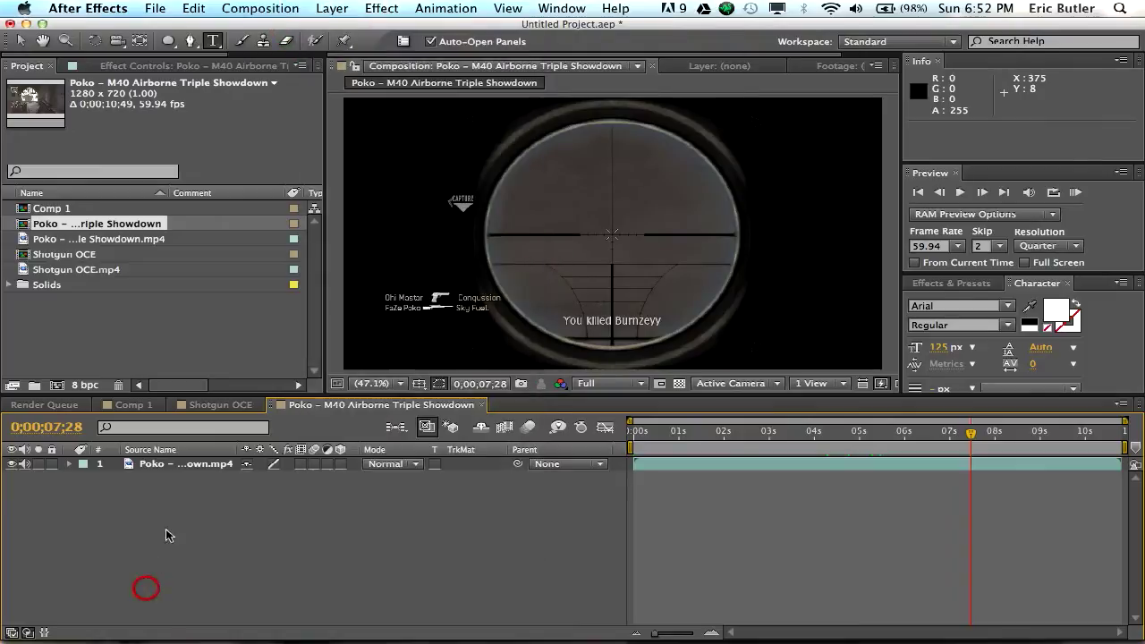
pyautogui.click(182, 464)
pyautogui.press('p')
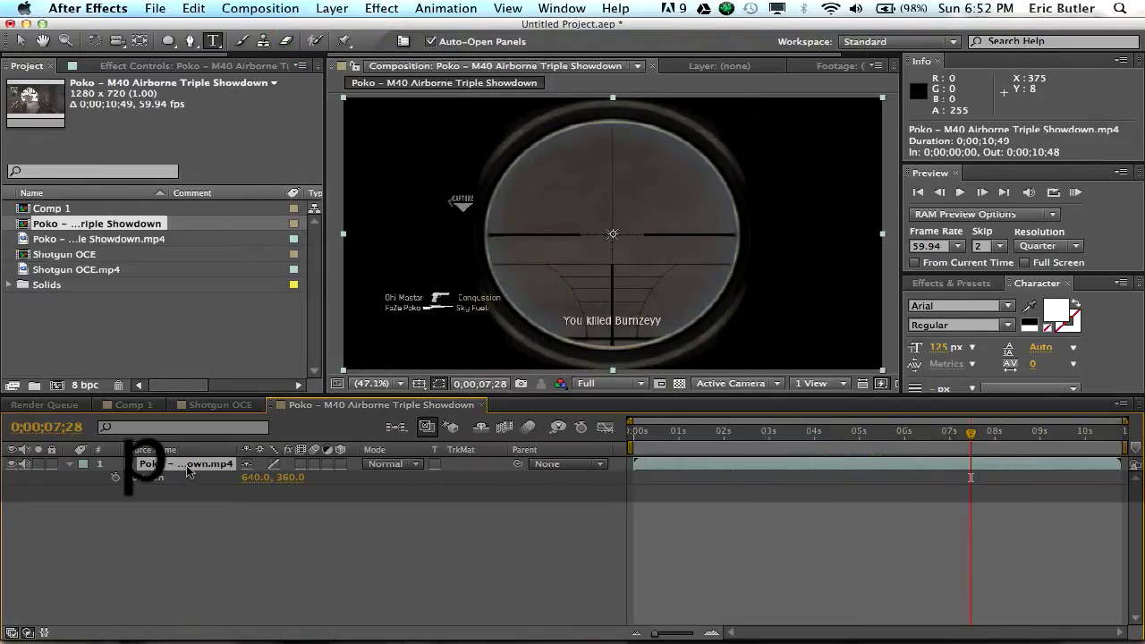
pyautogui.keyDown('alt'); pyautogui.click(115, 477); pyautogui.keyUp('alt')
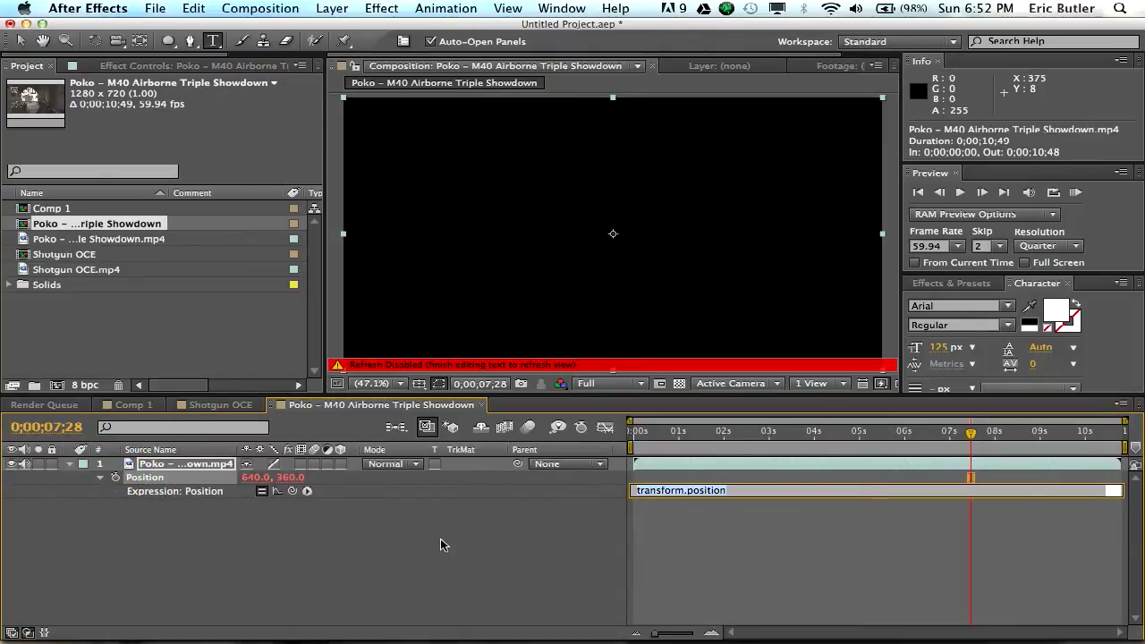
pyautogui.write('wiggle')
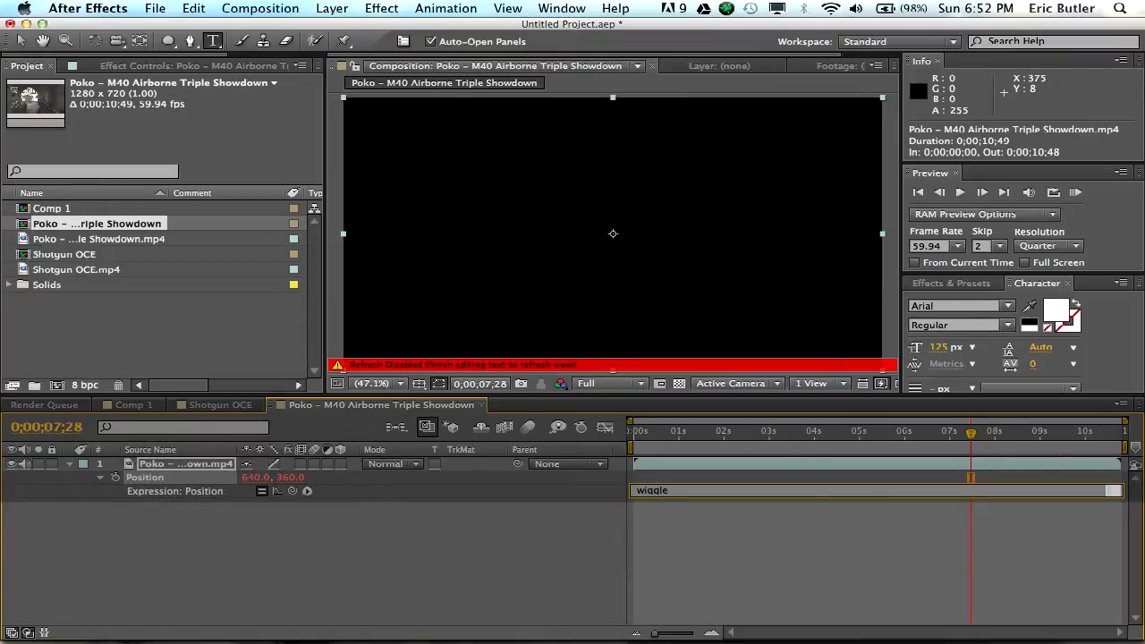
pyautogui.write('(3,')
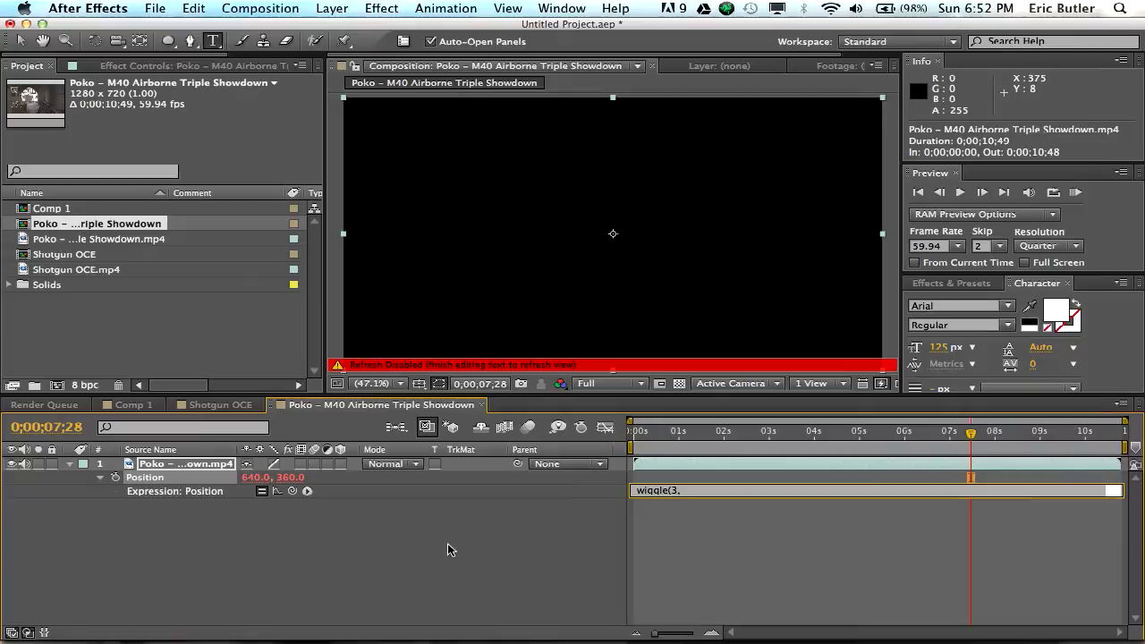
pyautogui.click(447, 550)
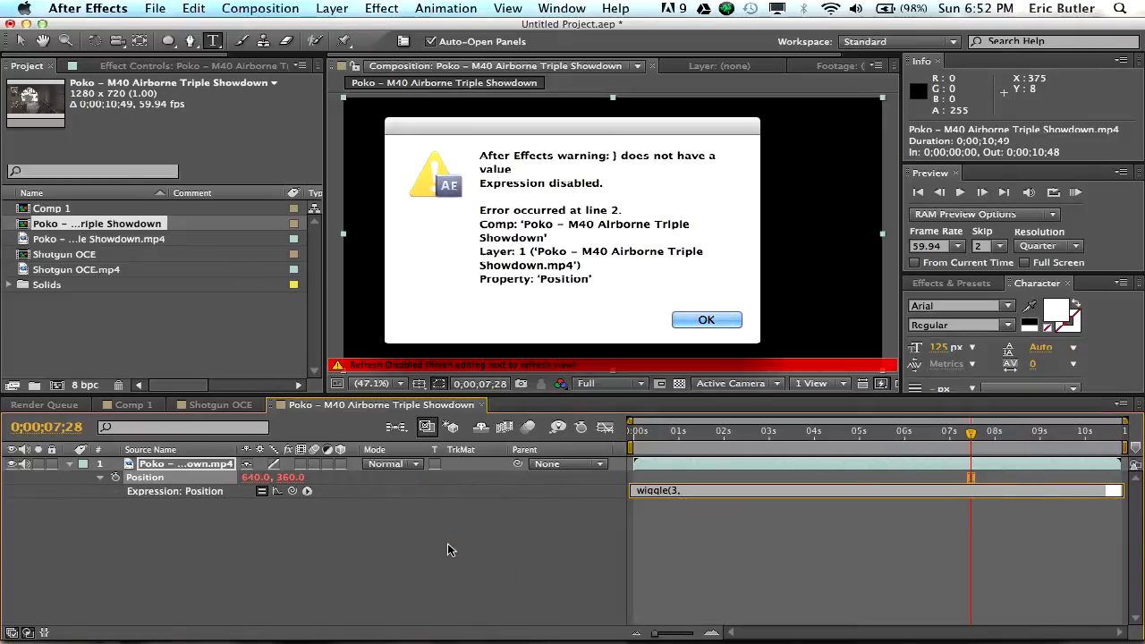
pyautogui.press('Return')
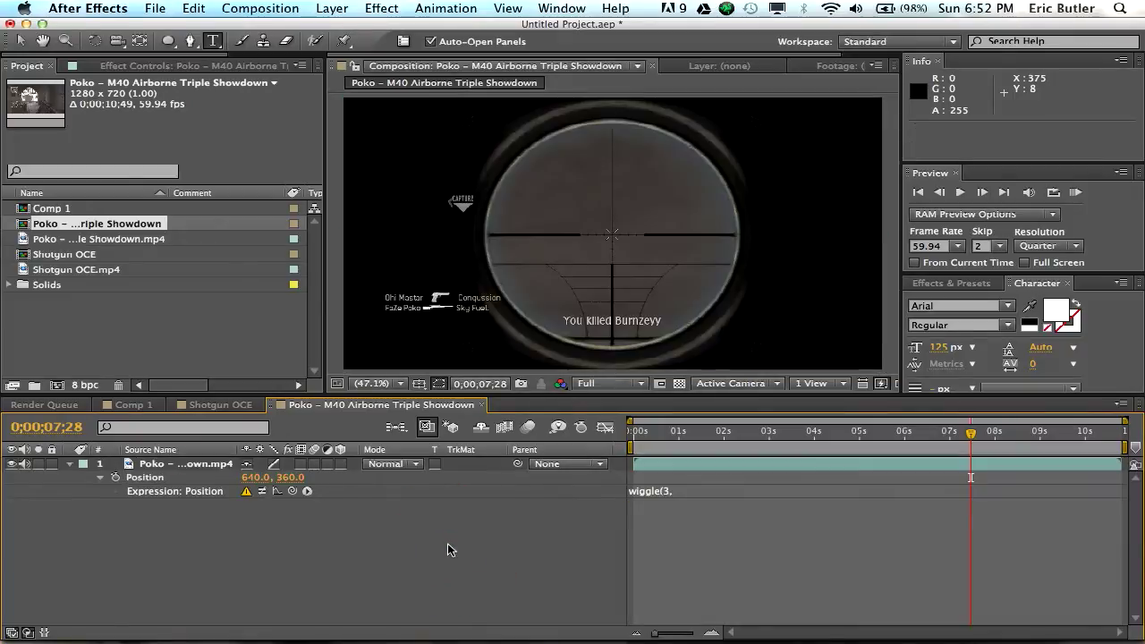
# Step: Add a new Null Object layer to the composition
pyautogui.click(335, 9)
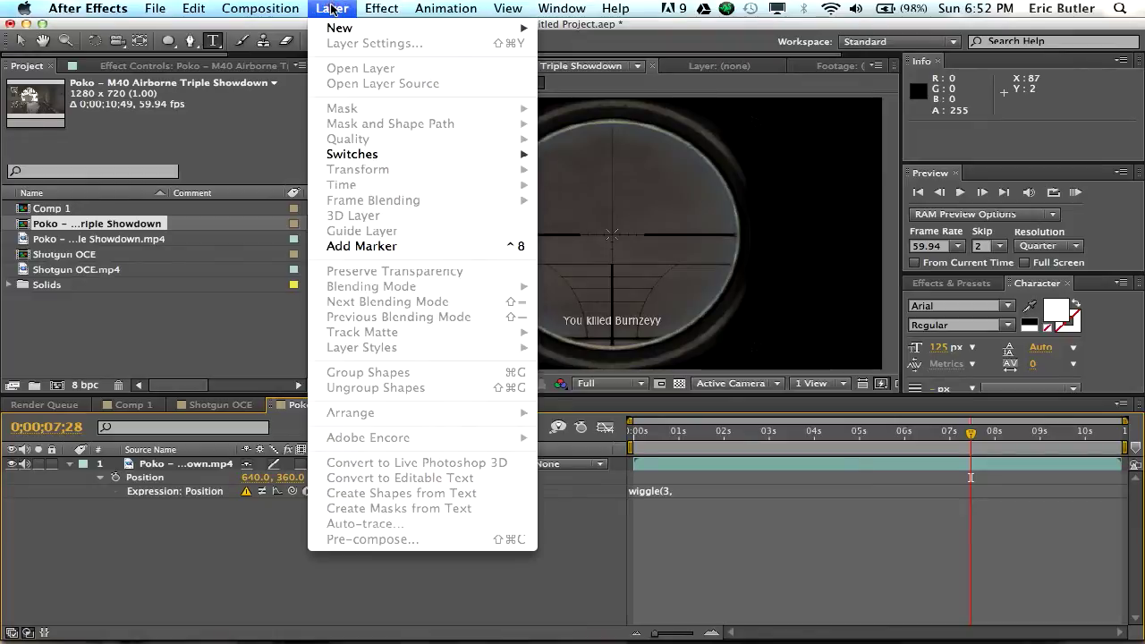
pyautogui.moveTo(358, 28)
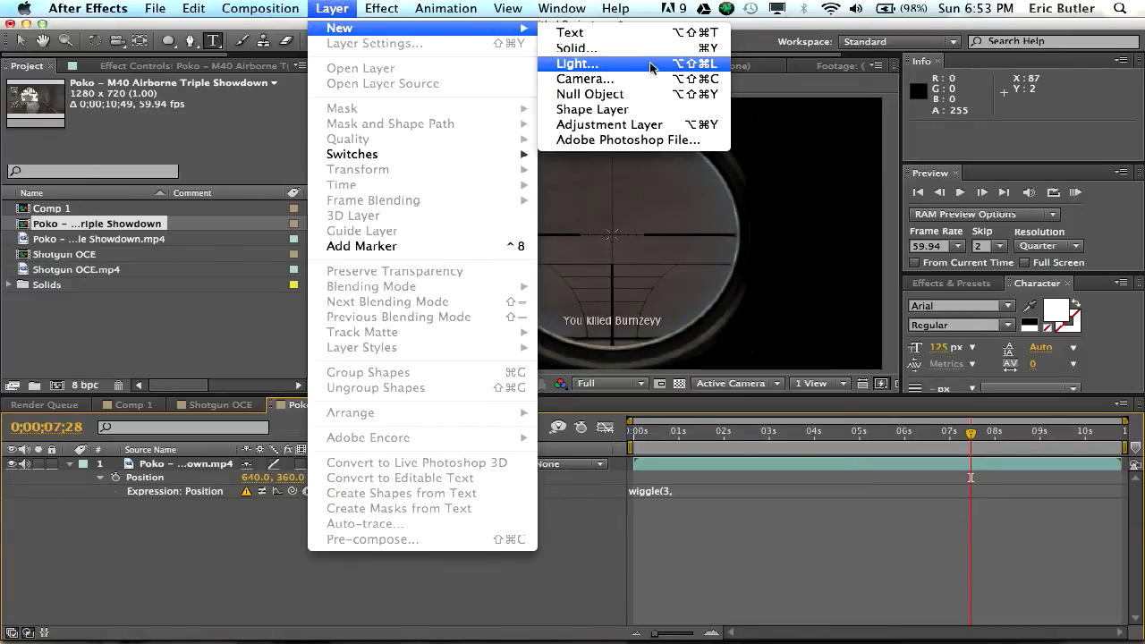
pyautogui.click(643, 95)
# Step: Search Effects & Presets for 'slider'
pyautogui.click(952, 283)
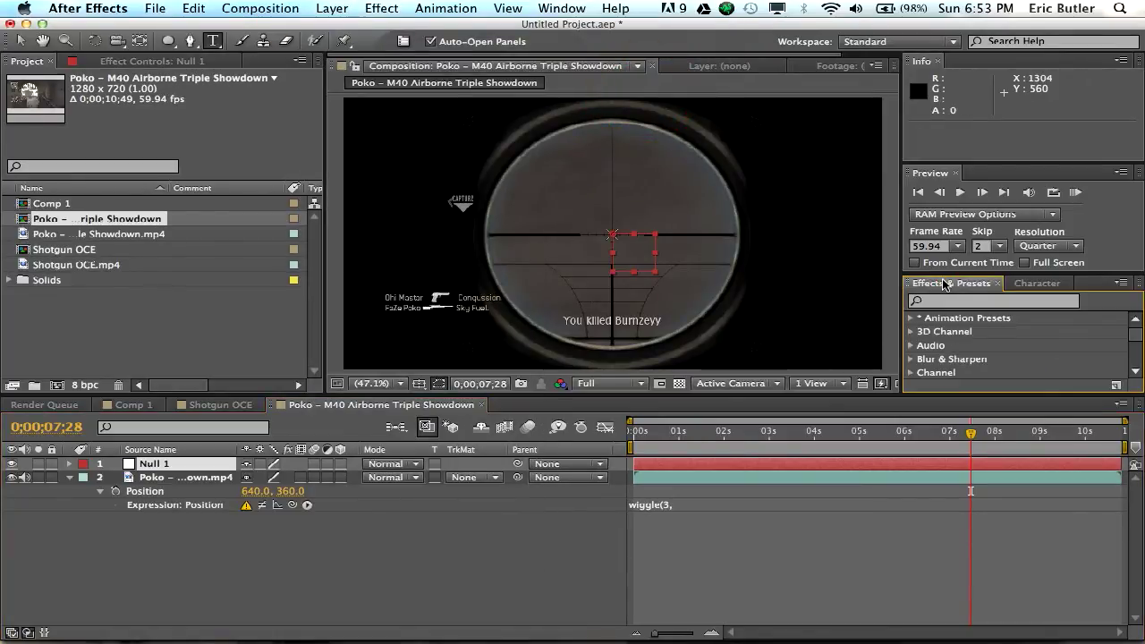
pyautogui.click(951, 304)
pyautogui.write('sl')
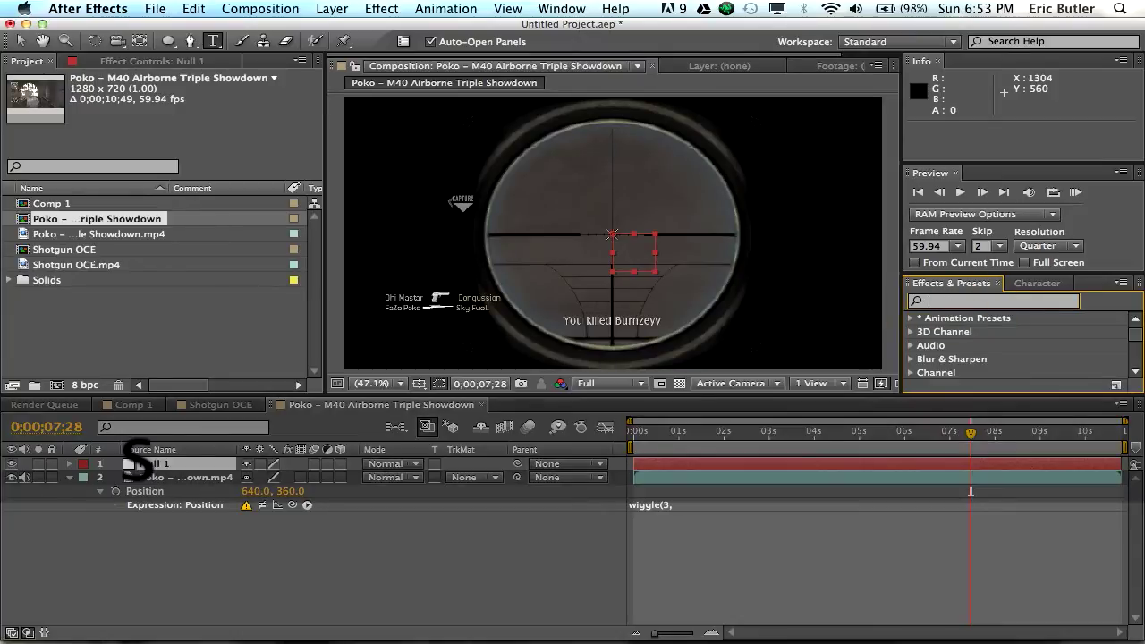
pyautogui.write('ider')
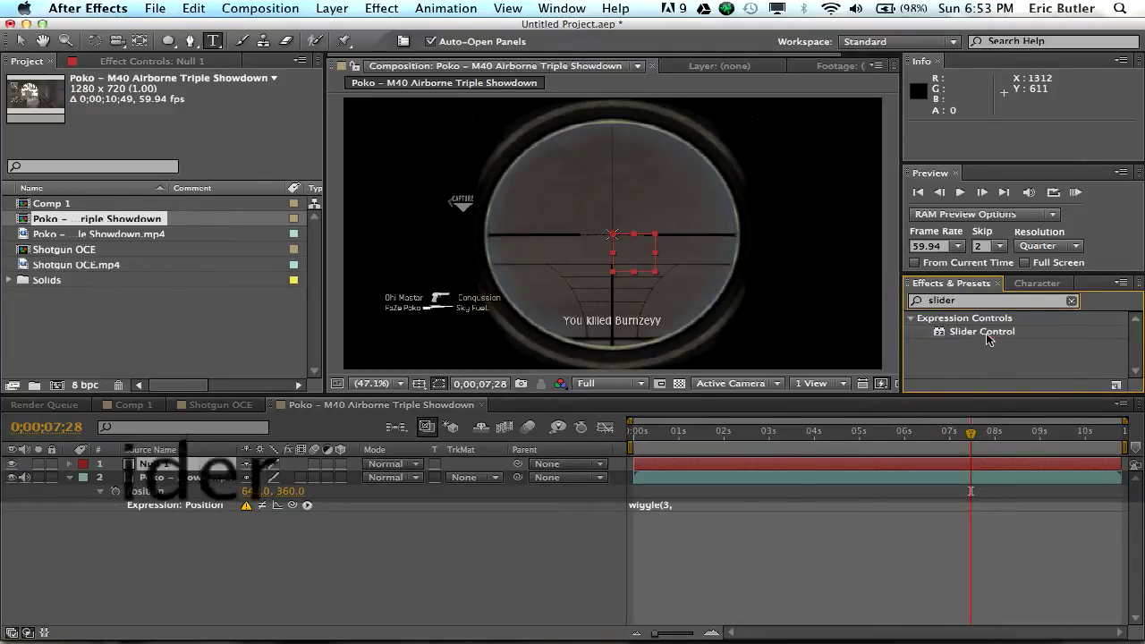
# Step: Drag Slider Control from the search results onto the Null 1 layer
pyautogui.moveTo(982, 331); pyautogui.dragTo(215, 468)
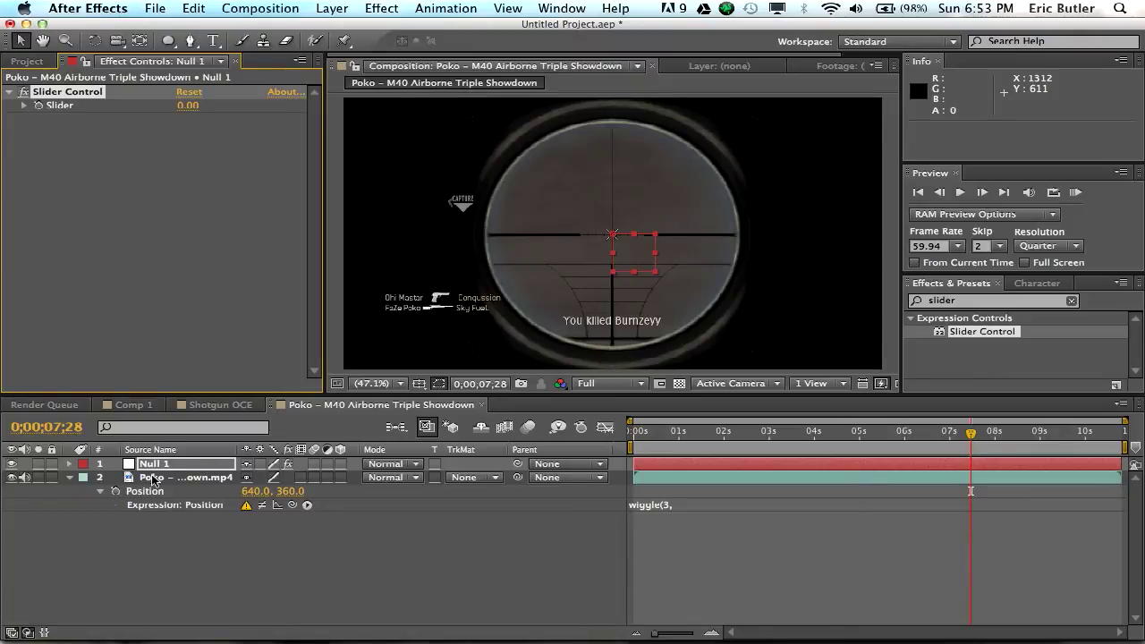
# Step: Leave the incomplete wiggle expression and dismiss its error warning
pyautogui.click(184, 480)
pyautogui.click(716, 504)
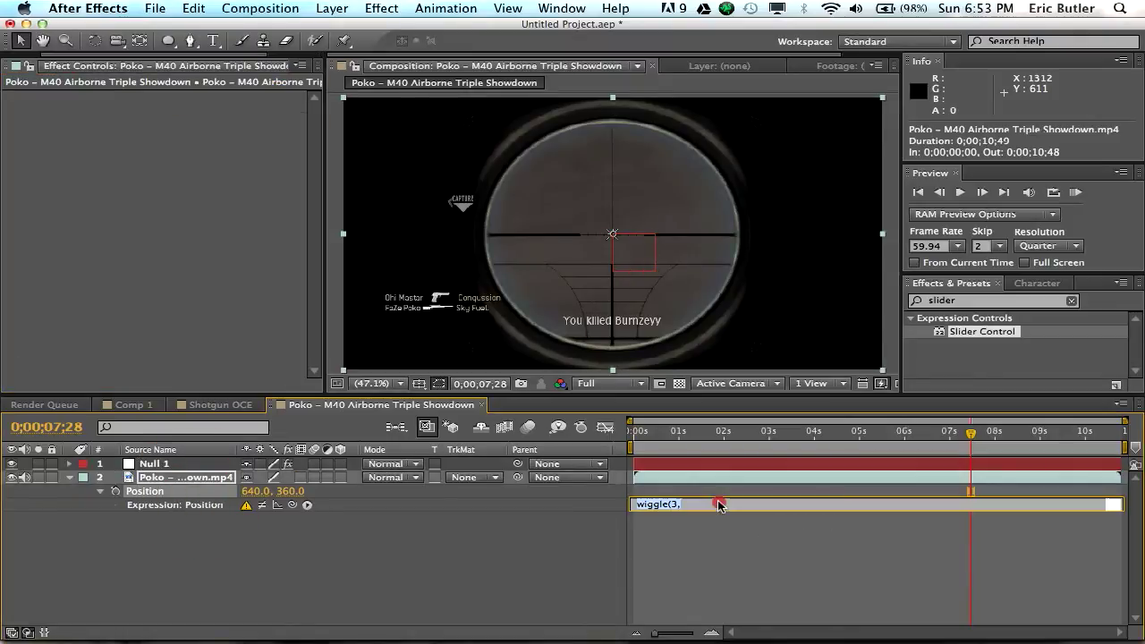
pyautogui.click(193, 463)
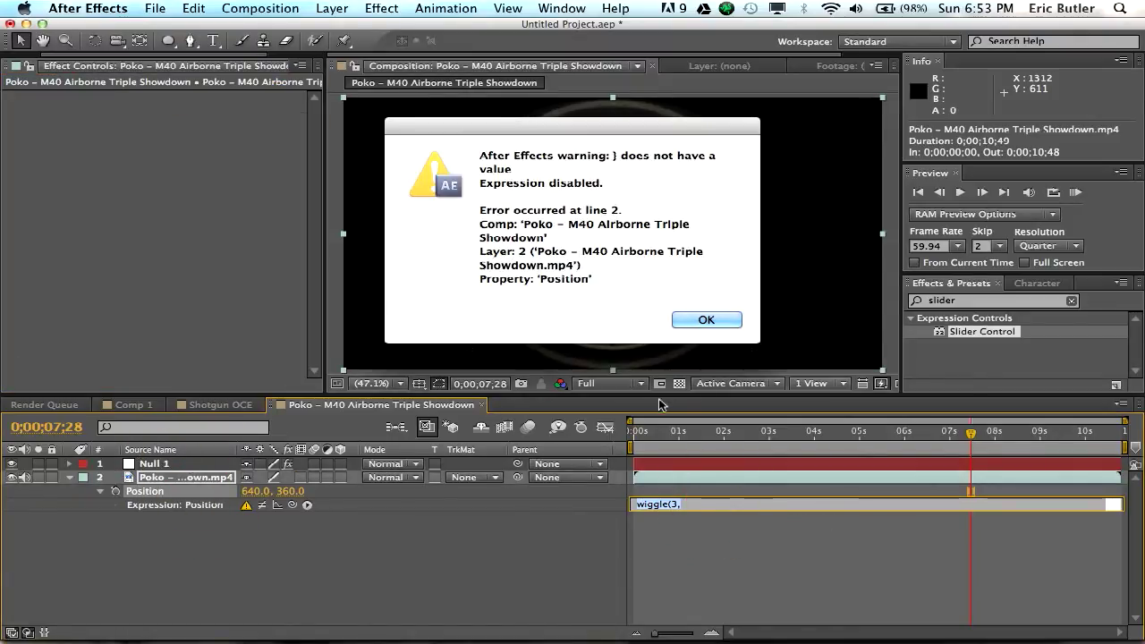
pyautogui.click(705, 324)
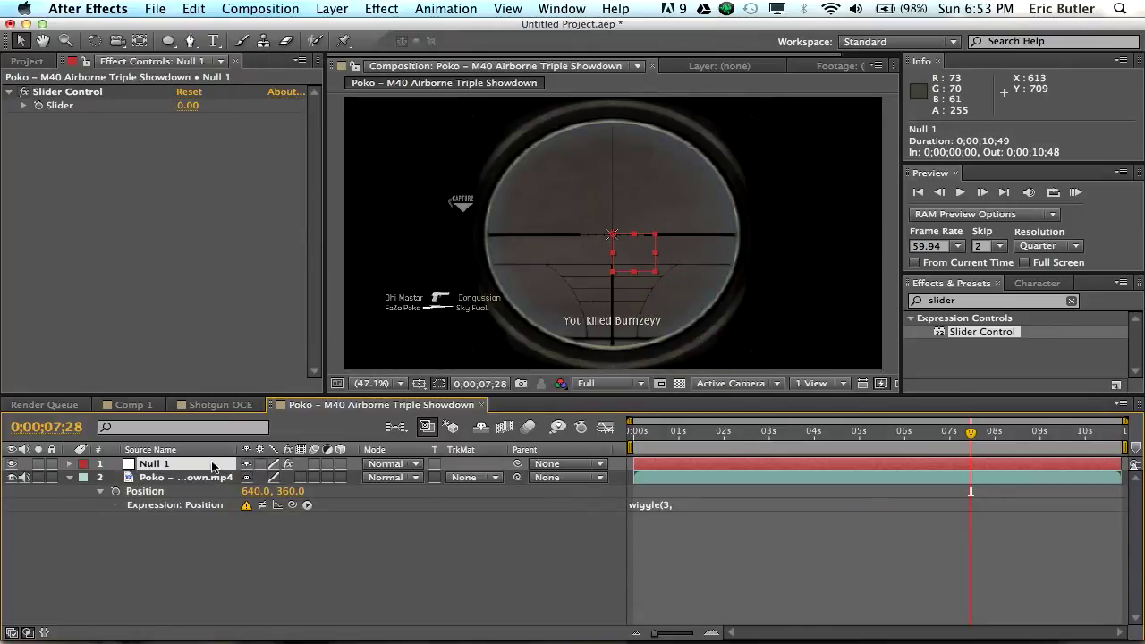
pyautogui.moveTo(214, 466); pyautogui.dragTo(214, 467)
# Step: Twirl open Null 1 > Effects > Slider Control to reveal the Slider property
pyautogui.click(69, 464)
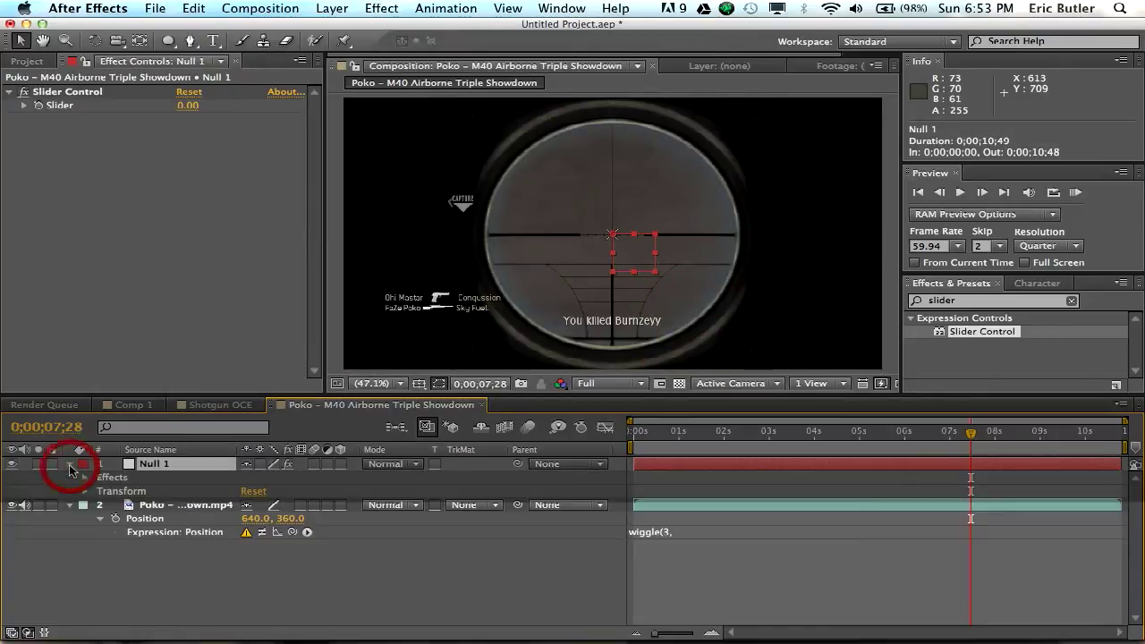
pyautogui.click(86, 477)
pyautogui.click(100, 491)
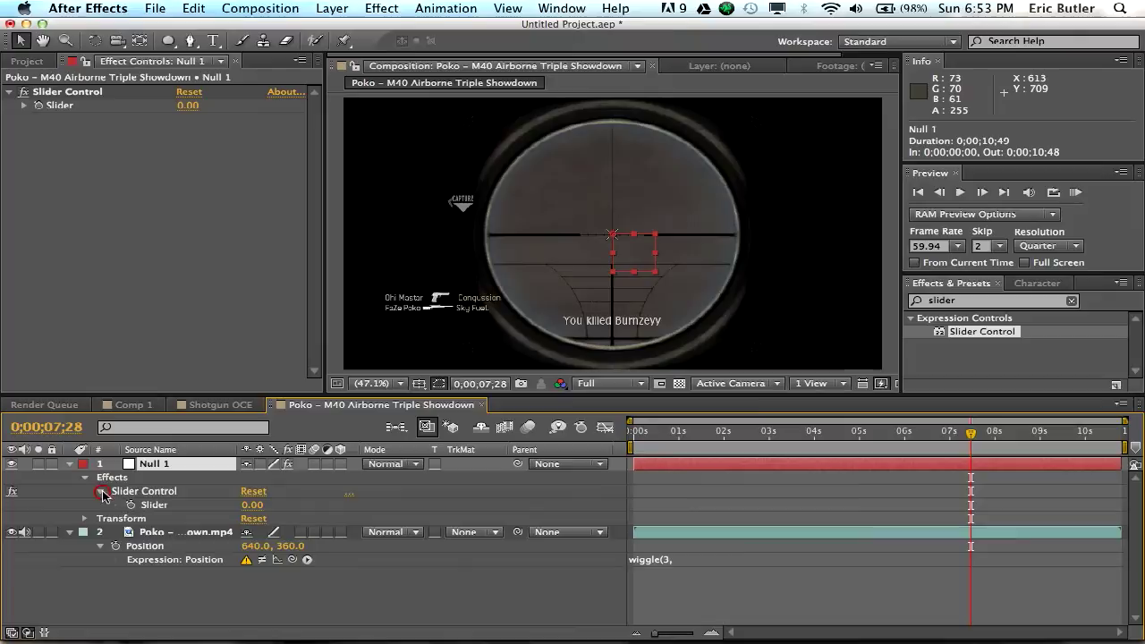
pyautogui.click(197, 562)
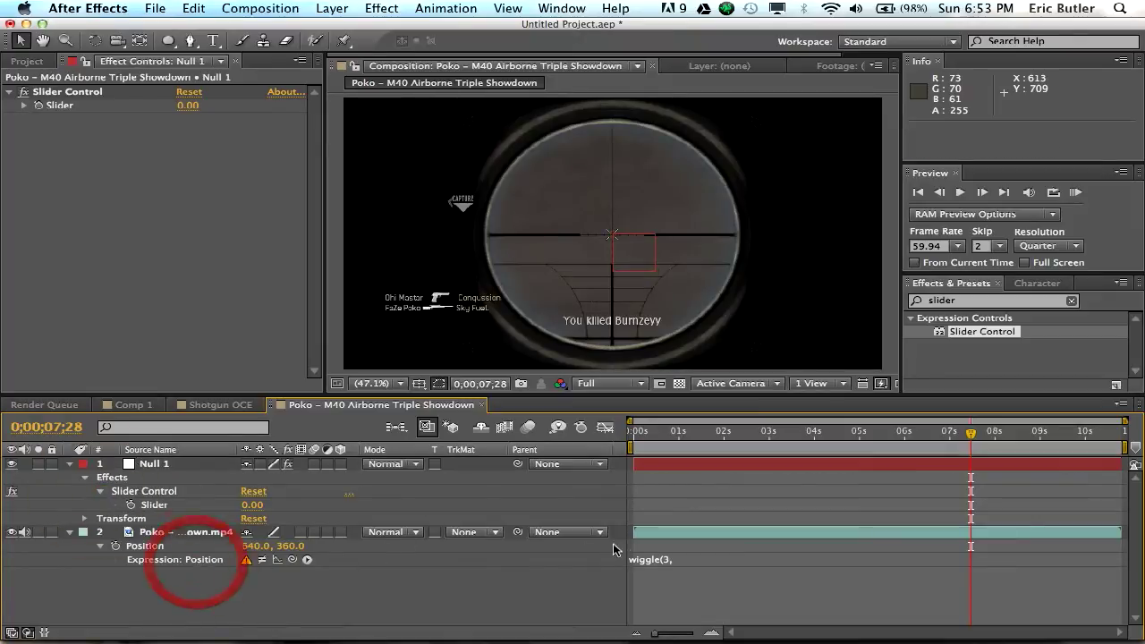
# Step: Pick-whip the wiggle amplitude after 'wiggle(3,' to Null 1's Slider and close it with ')'
pyautogui.click(690, 560)
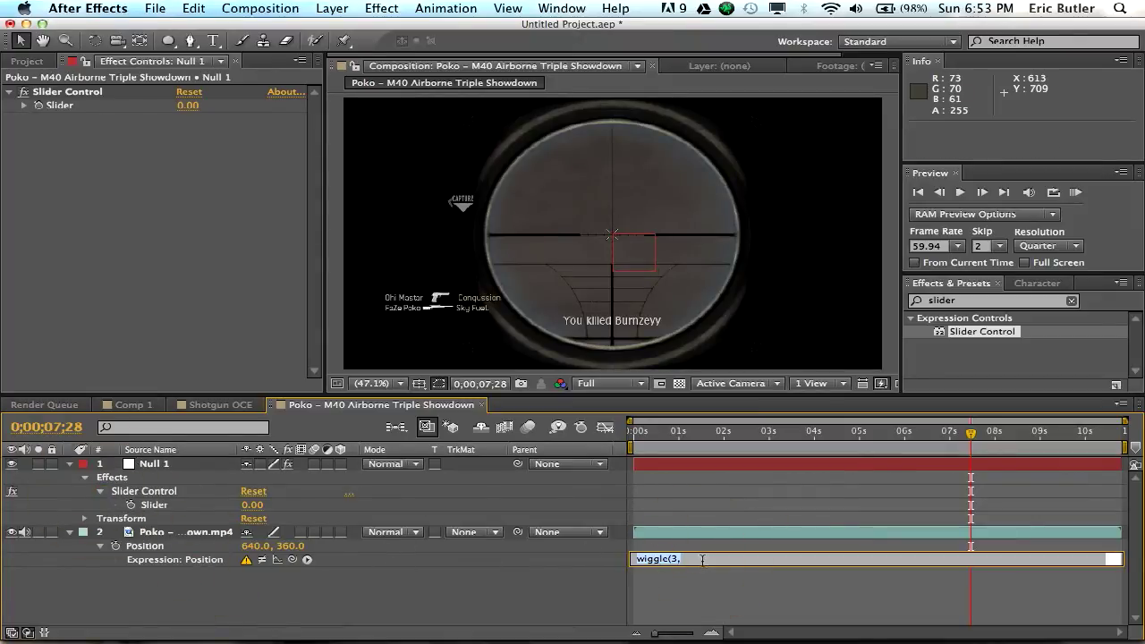
pyautogui.click(703, 560)
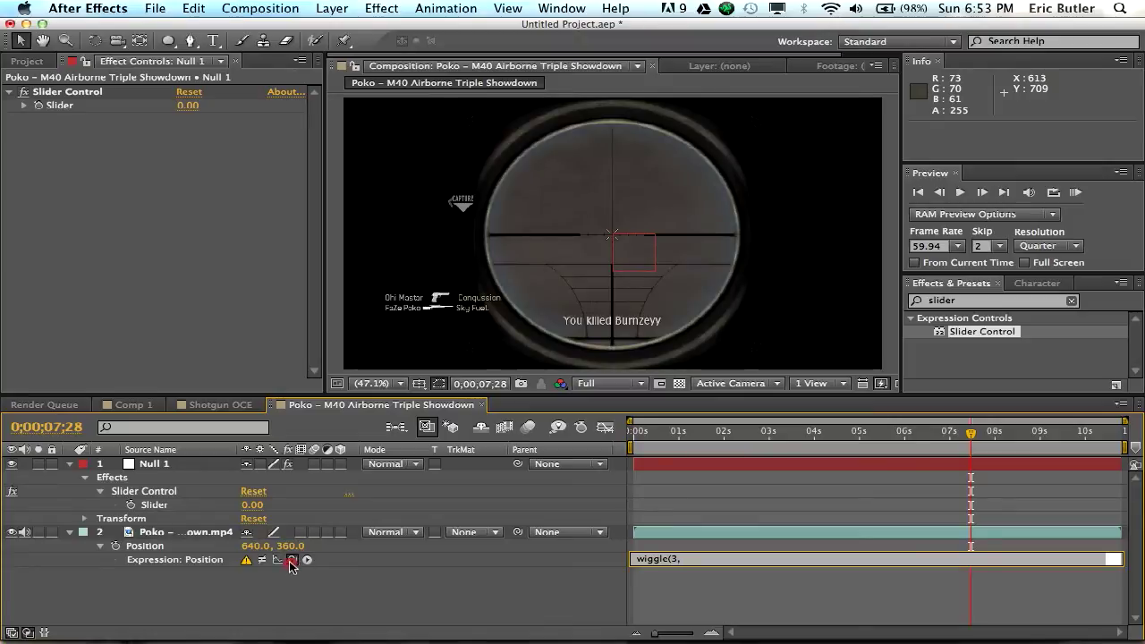
pyautogui.moveTo(291, 562); pyautogui.dragTo(179, 508)
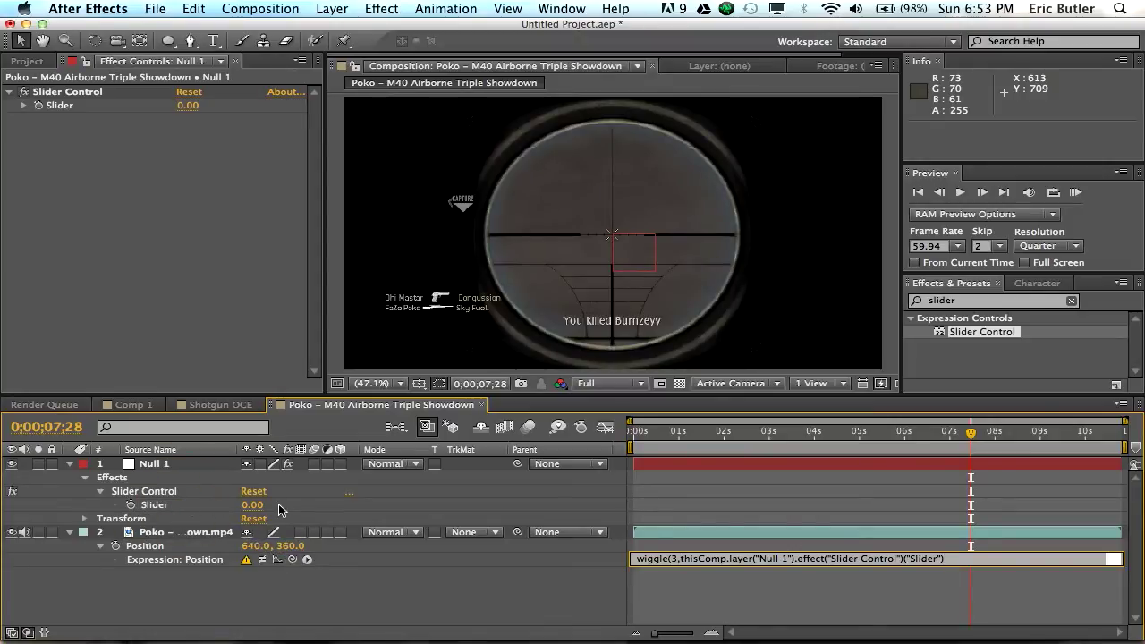
pyautogui.write(')')
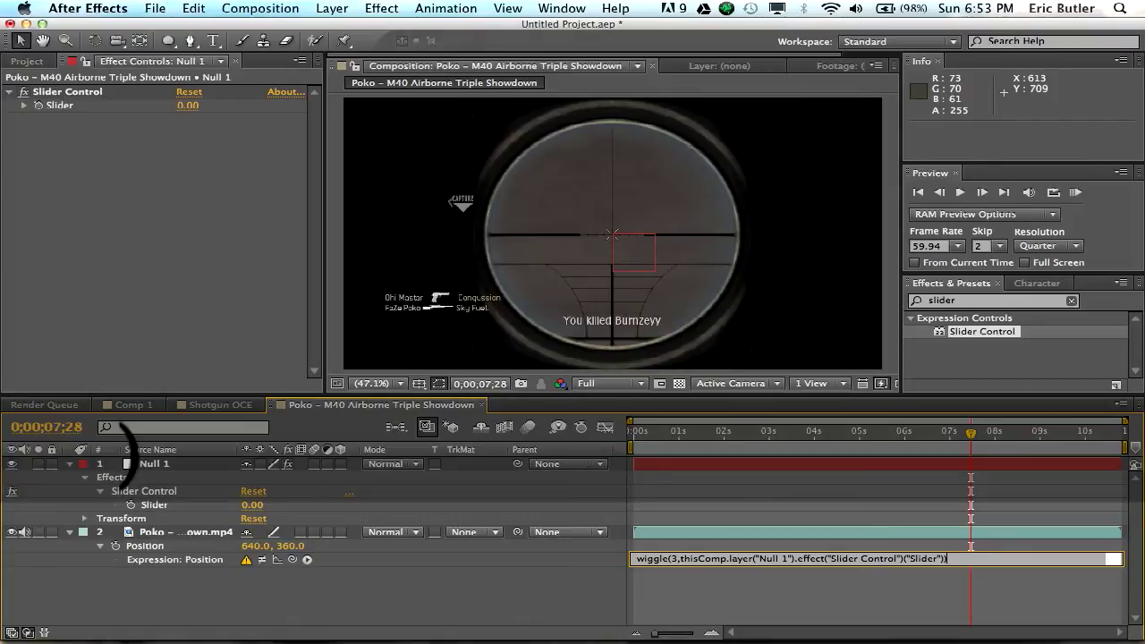
pyautogui.click(717, 605)
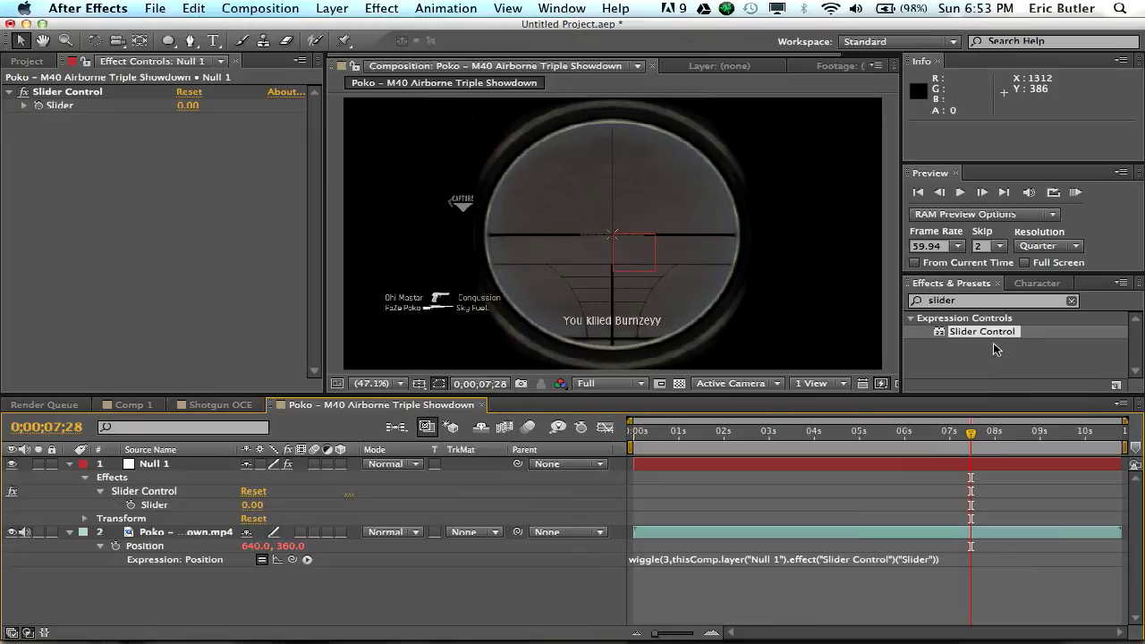
# Step: Step back to 0;00;07;43 and set a starting Slider keyframe at 0
pyautogui.moveTo(964, 452); pyautogui.dragTo(987, 445)
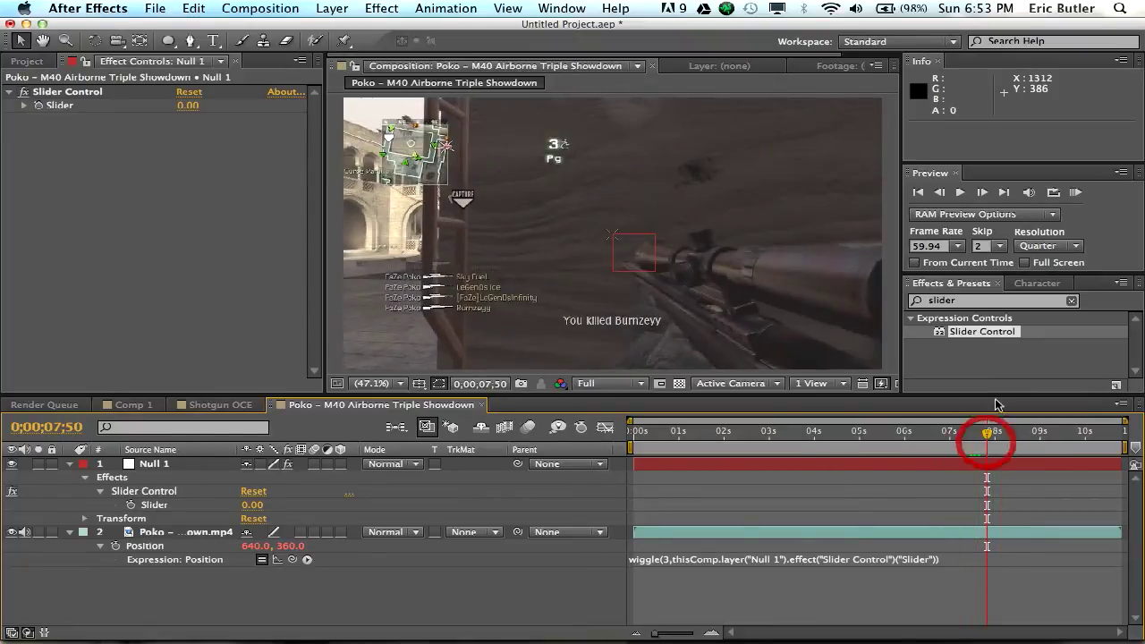
pyautogui.click(945, 194)
pyautogui.click(945, 193)
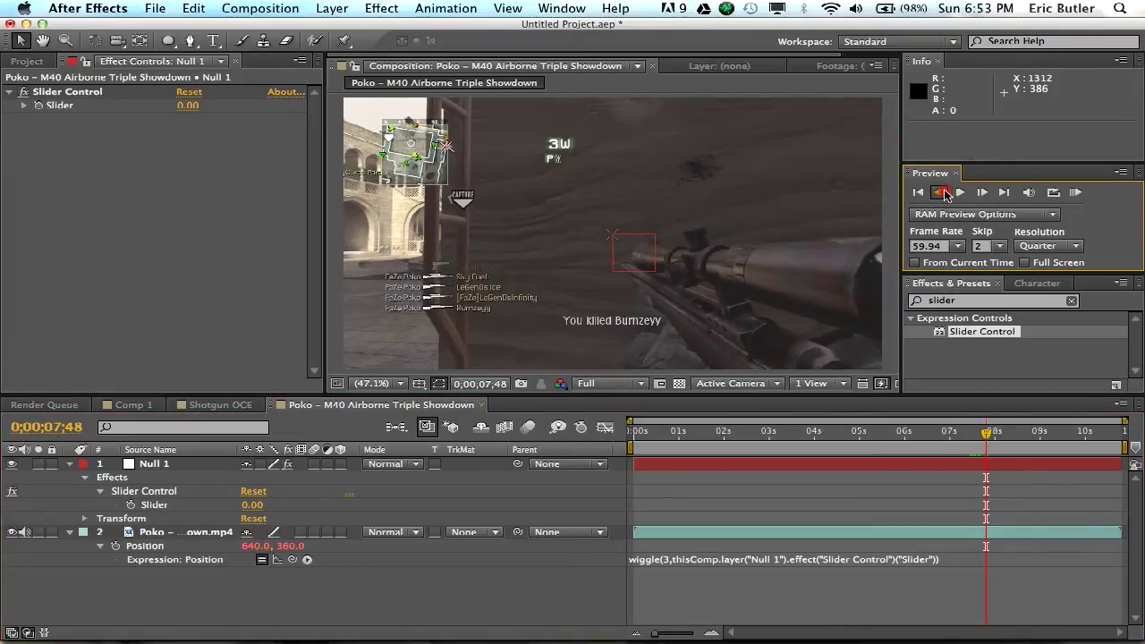
pyautogui.click(945, 193)
pyautogui.click(945, 194)
pyautogui.click(945, 194)
pyautogui.click(945, 193)
pyautogui.click(945, 193)
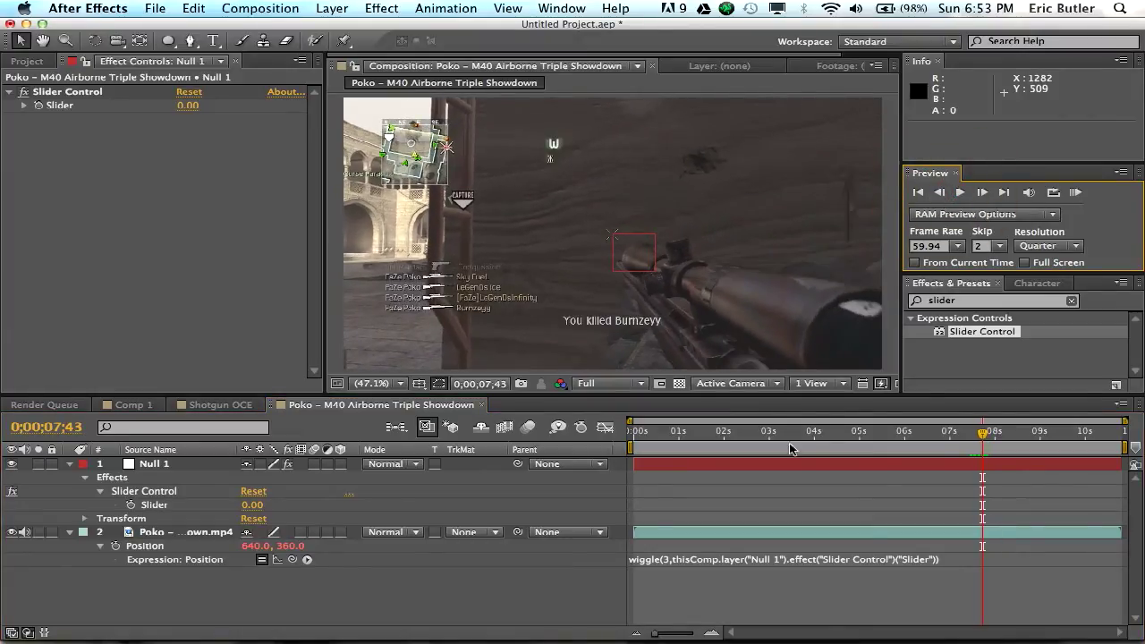
pyautogui.click(131, 506)
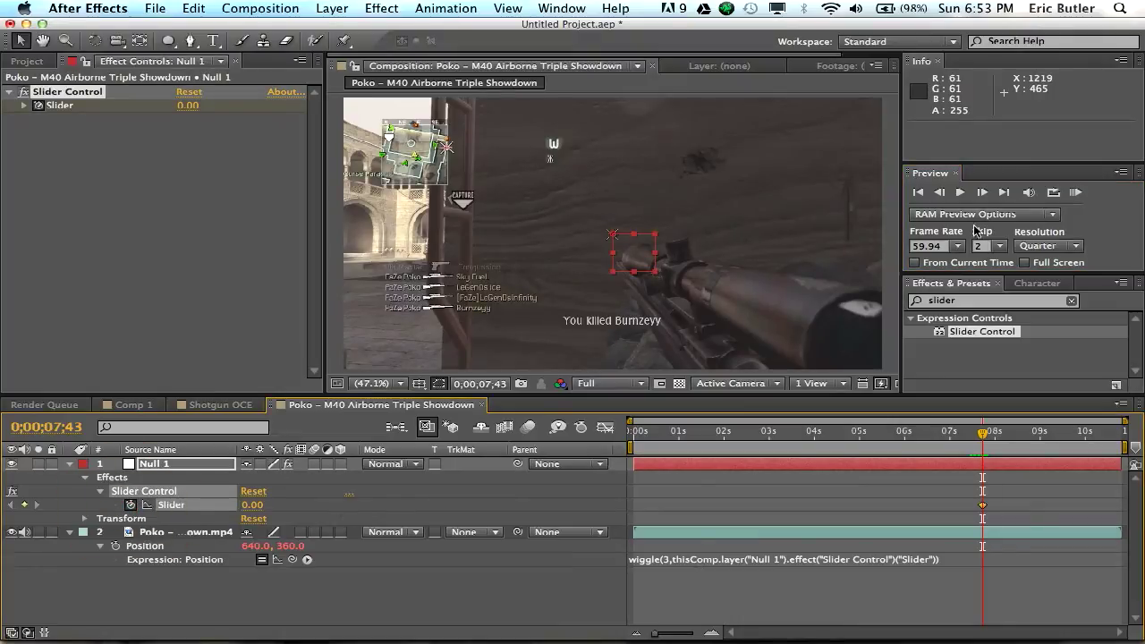
# Step: Advance to 0;00;08;03 and keyframe the Slider at 10
pyautogui.click(982, 193)
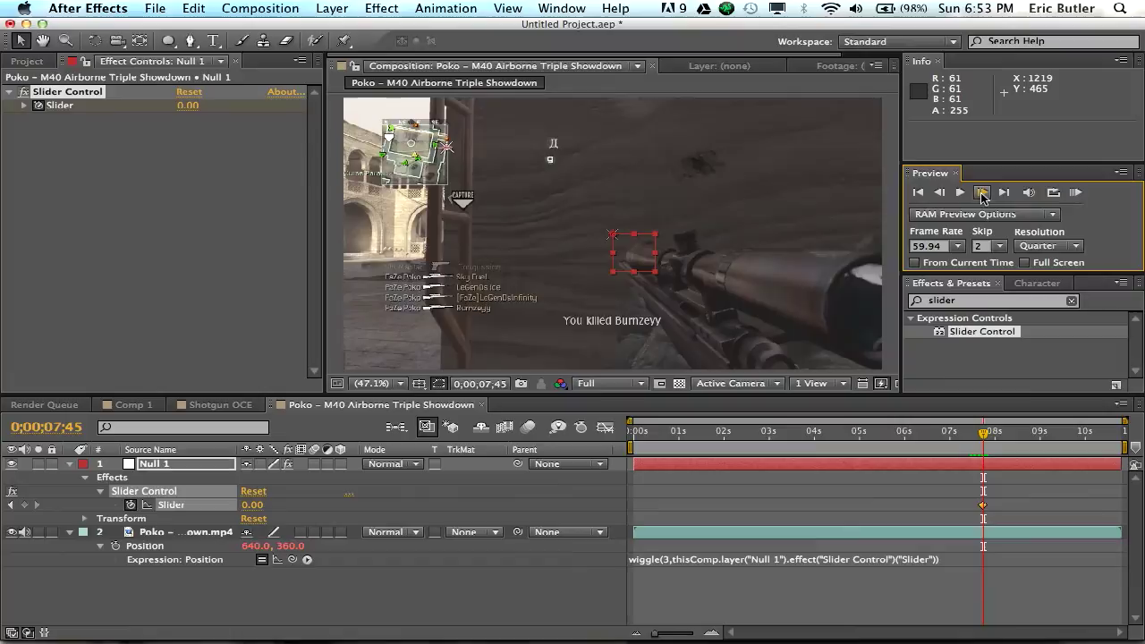
pyautogui.click(960, 192)
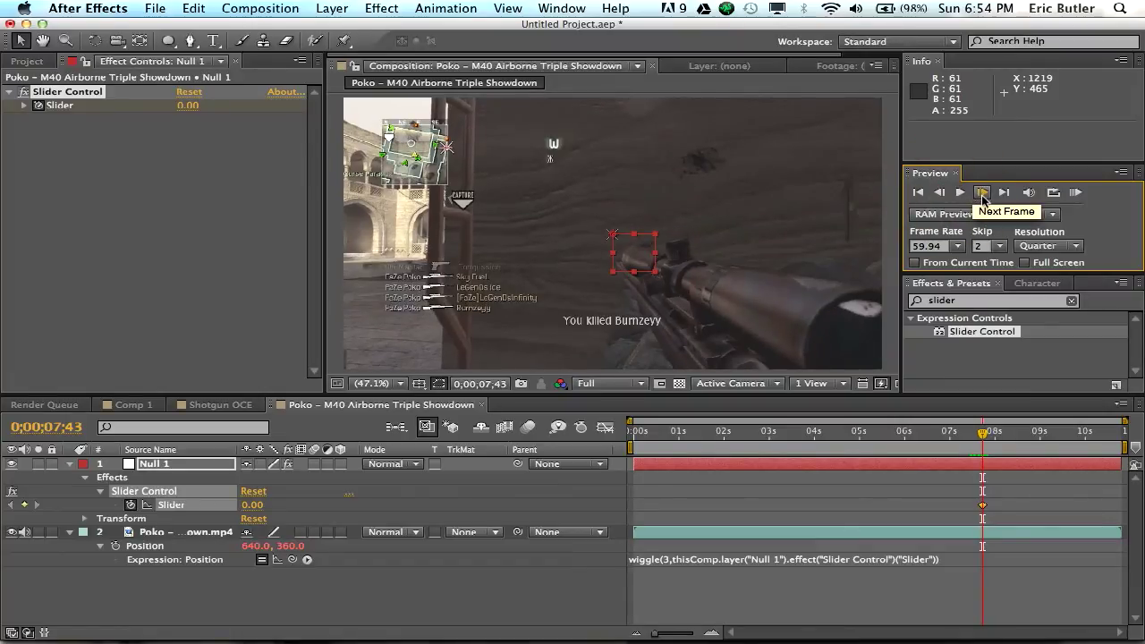
pyautogui.click(981, 194)
pyautogui.click(981, 193)
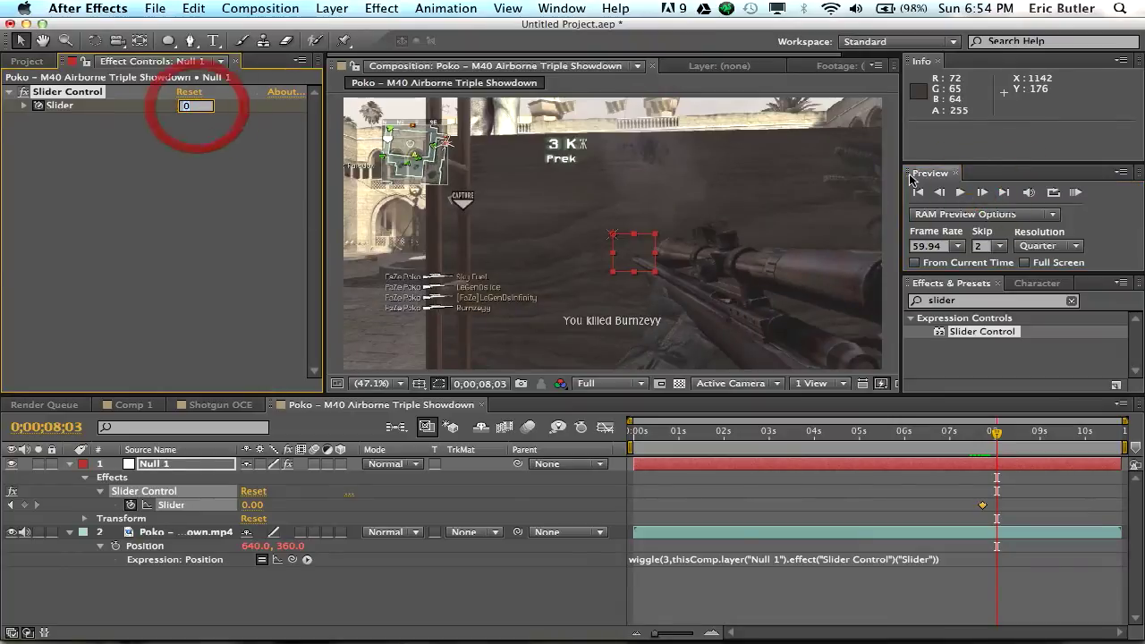
pyautogui.write('1')
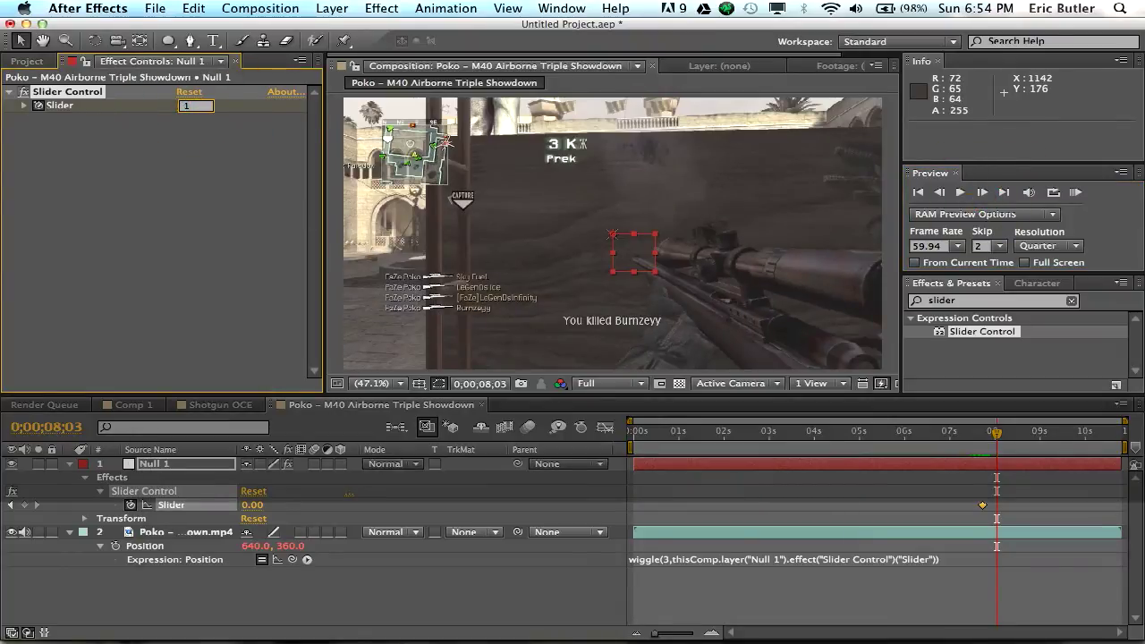
pyautogui.write('0')
pyautogui.press('Return')
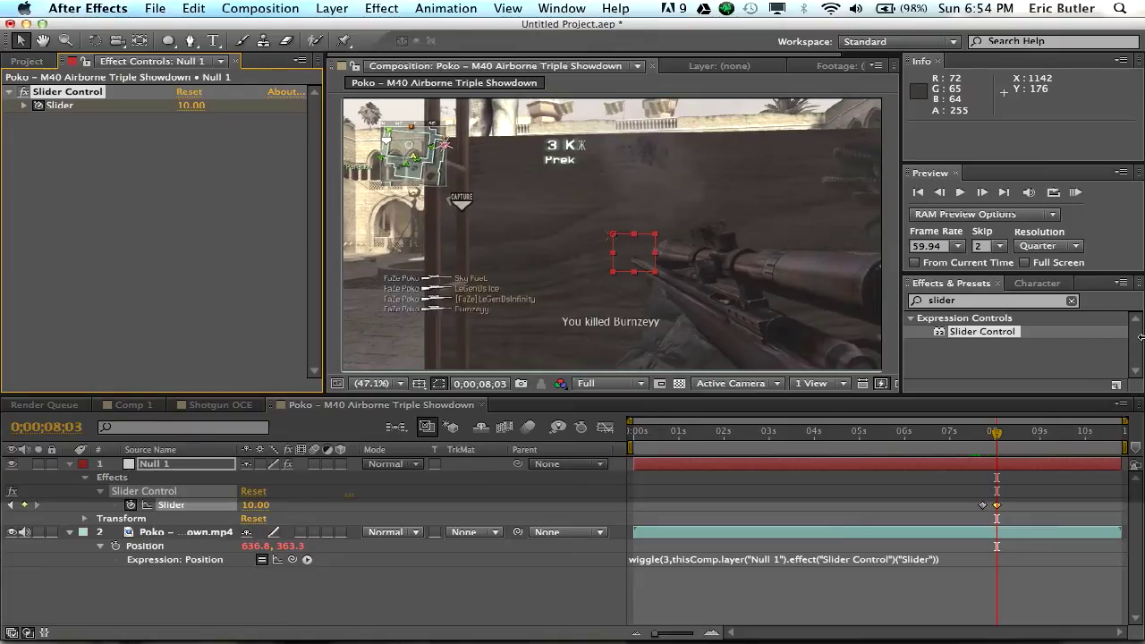
pyautogui.moveTo(996, 433); pyautogui.dragTo(1074, 440)
# Step: Set the Poko gameplay layer's Scale to 110, 110%
pyautogui.click(640, 461)
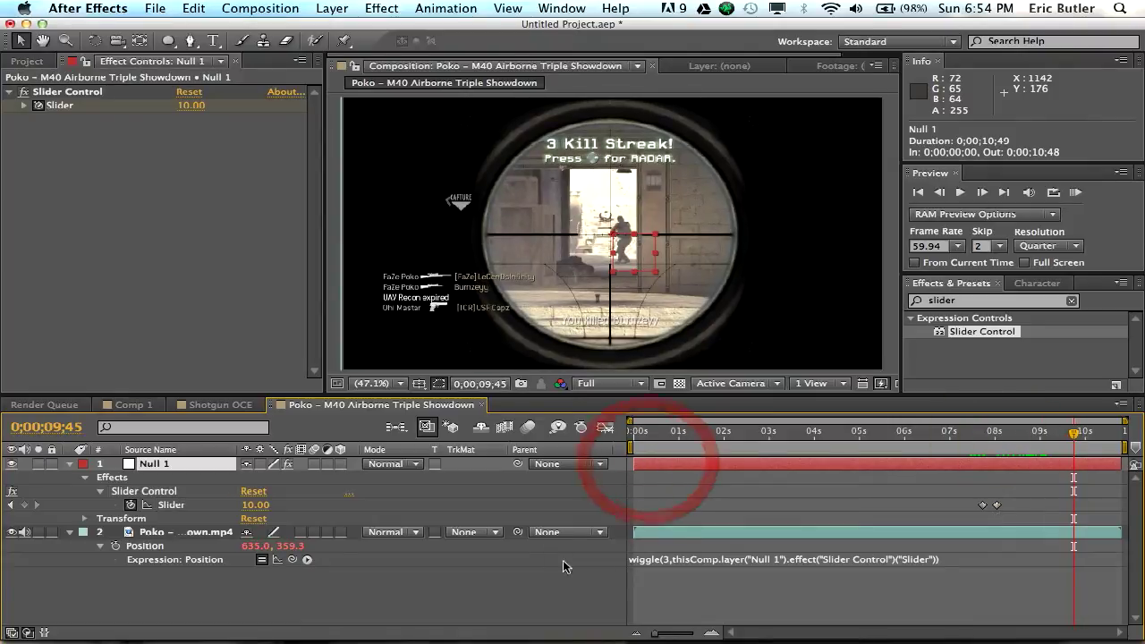
pyautogui.click(656, 532)
pyautogui.press('s')
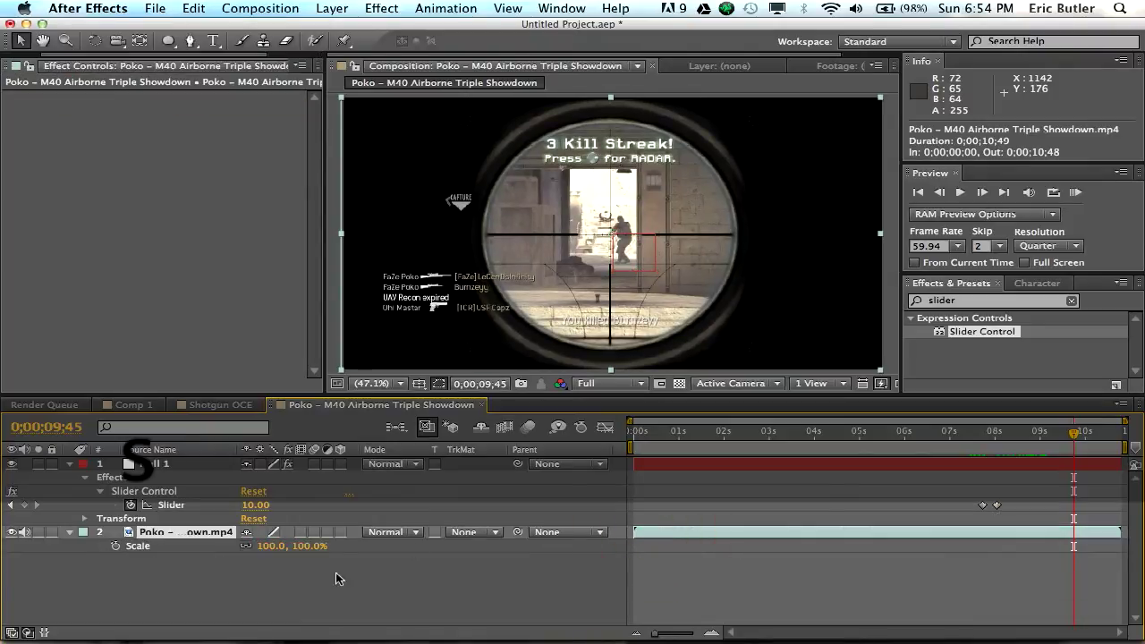
pyautogui.click(272, 548)
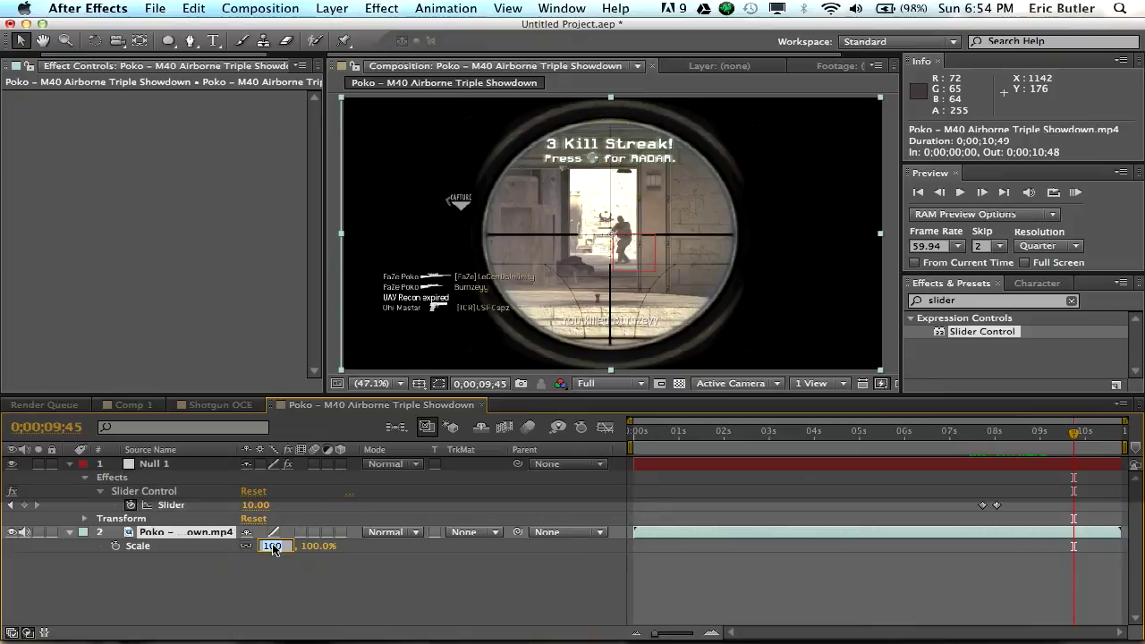
pyautogui.write('110')
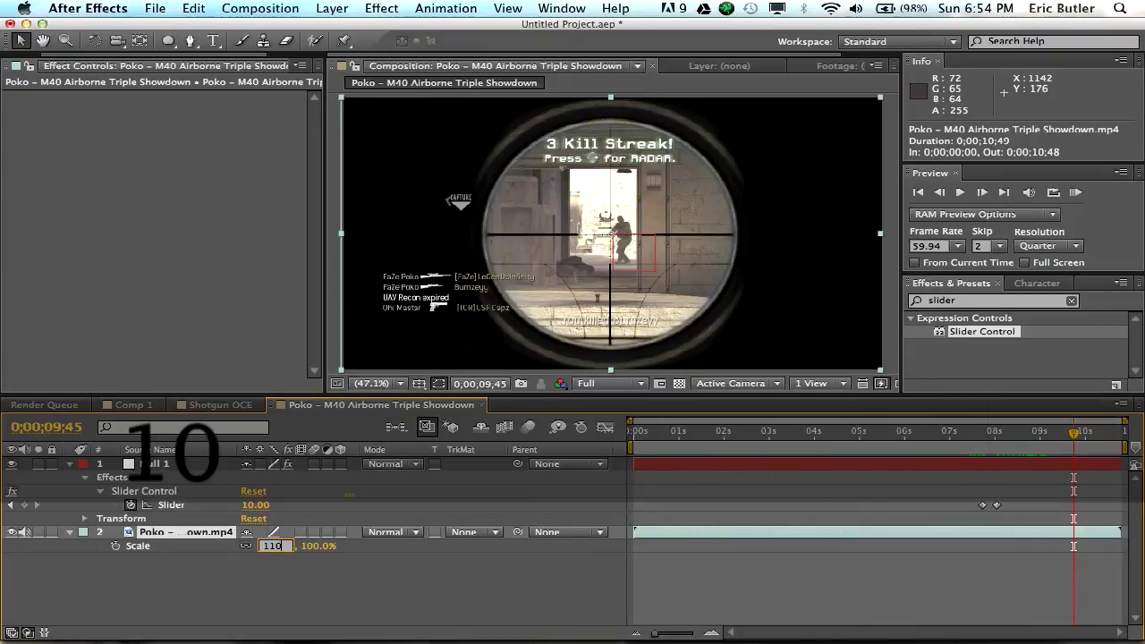
pyautogui.press('Return')
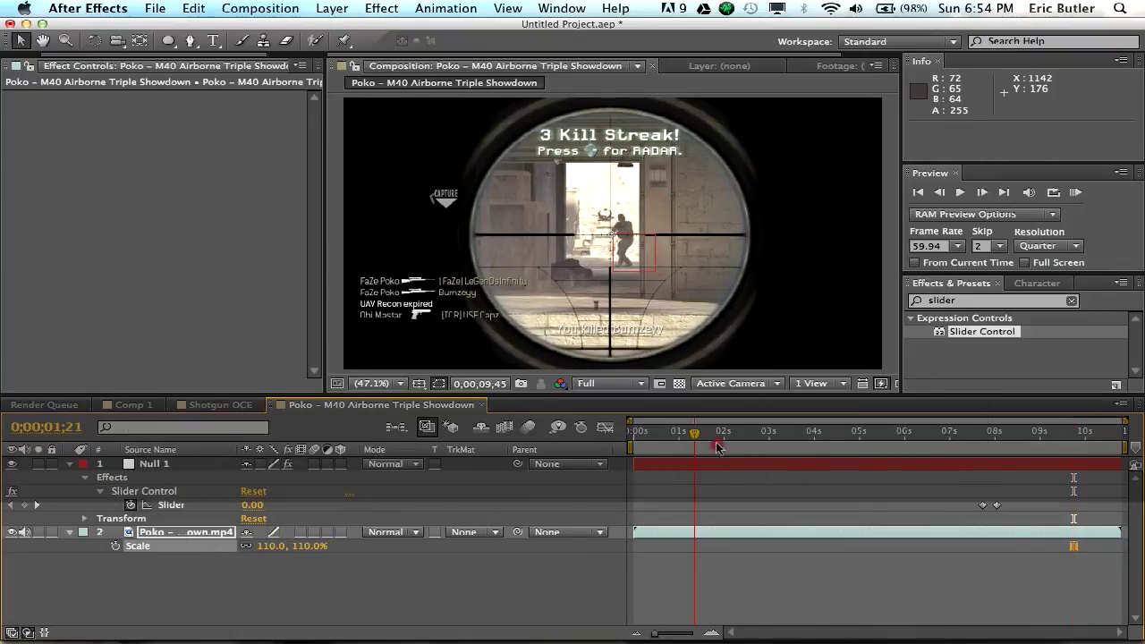
pyautogui.moveTo(716, 437); pyautogui.dragTo(937, 436)
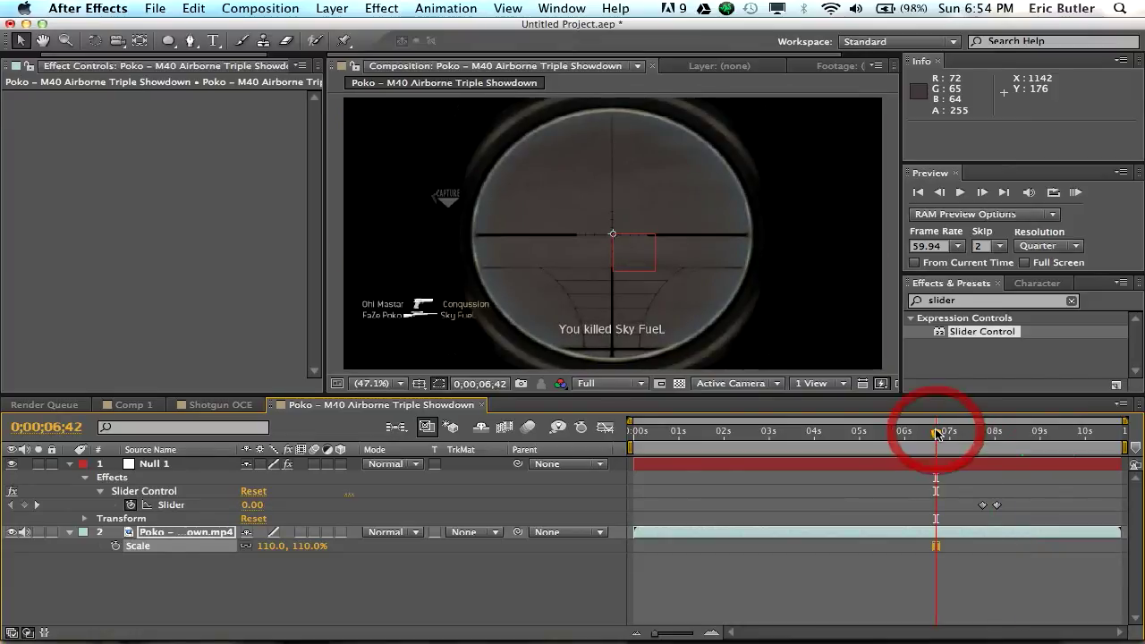
pyautogui.click(826, 433)
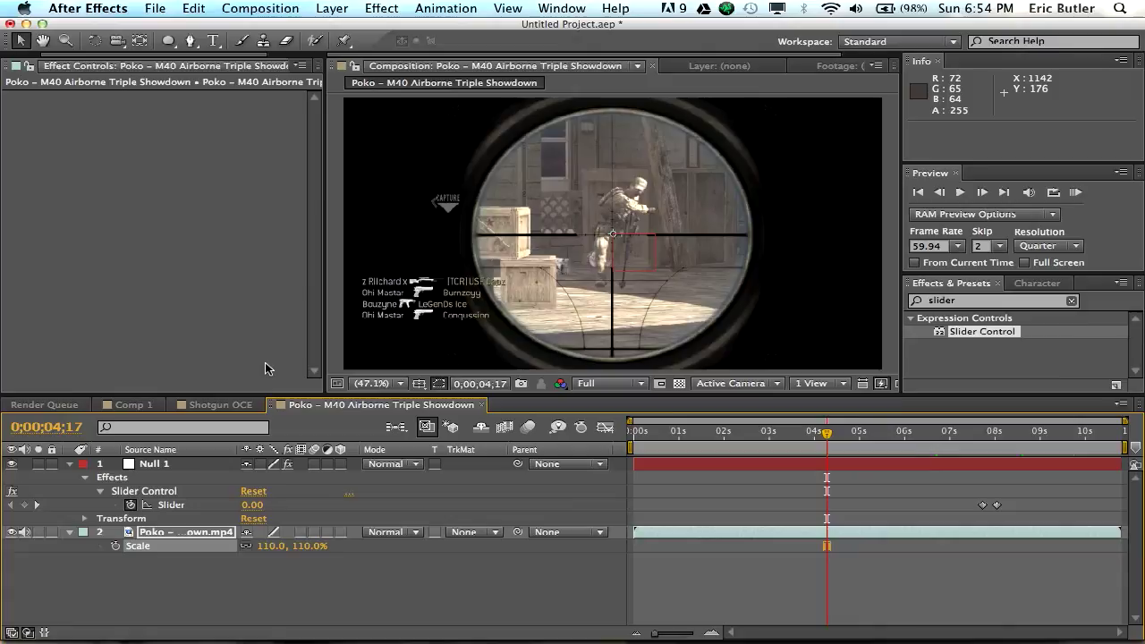
pyautogui.moveTo(269, 641)
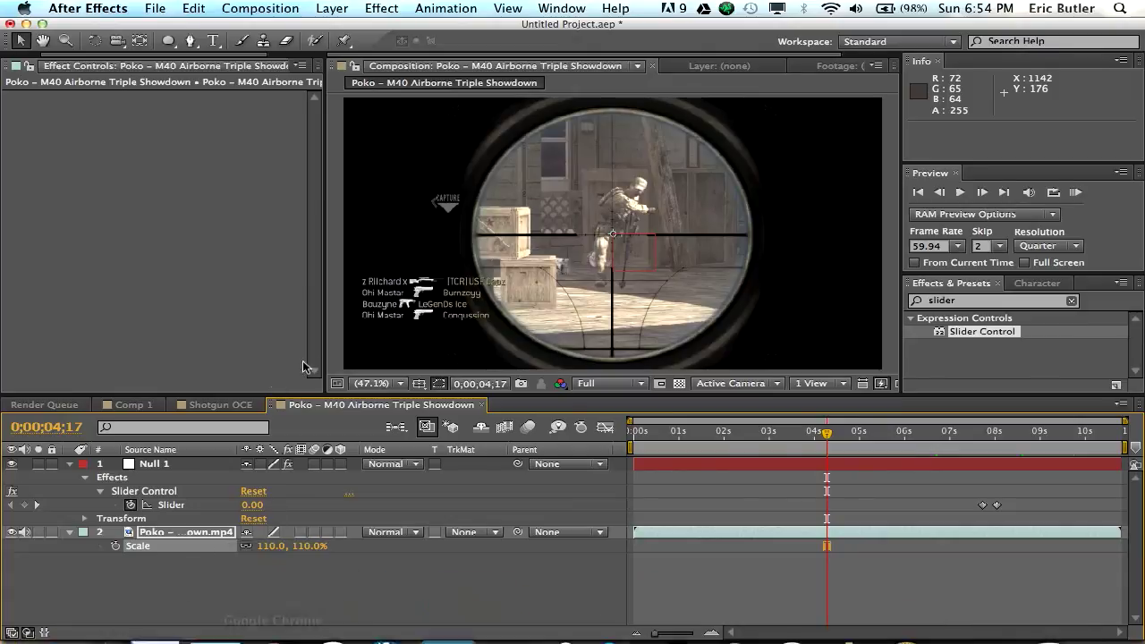